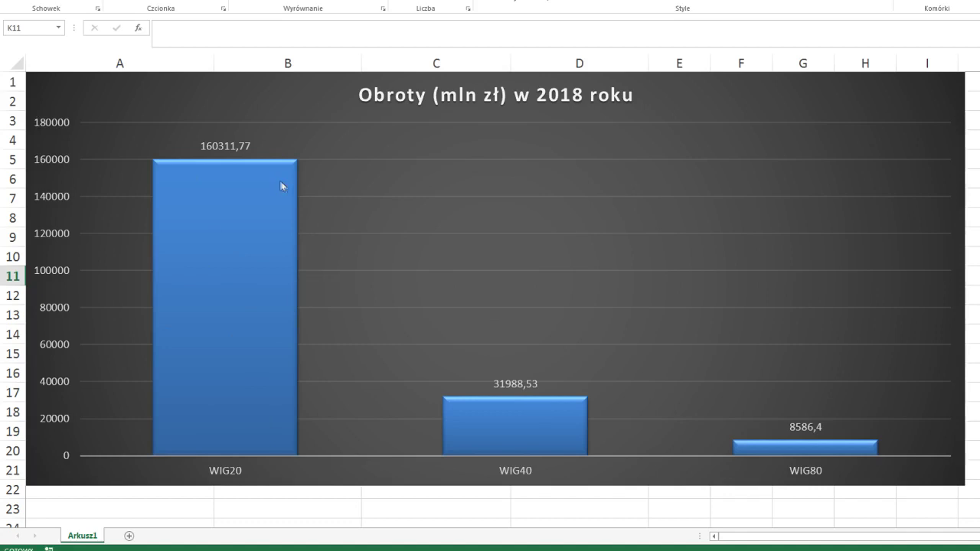
# Move the 2018 turnover column chart off the table to uncover the WIG20, WIG40 and WIG80 data beneath it.
pyautogui.moveTo(280, 185)
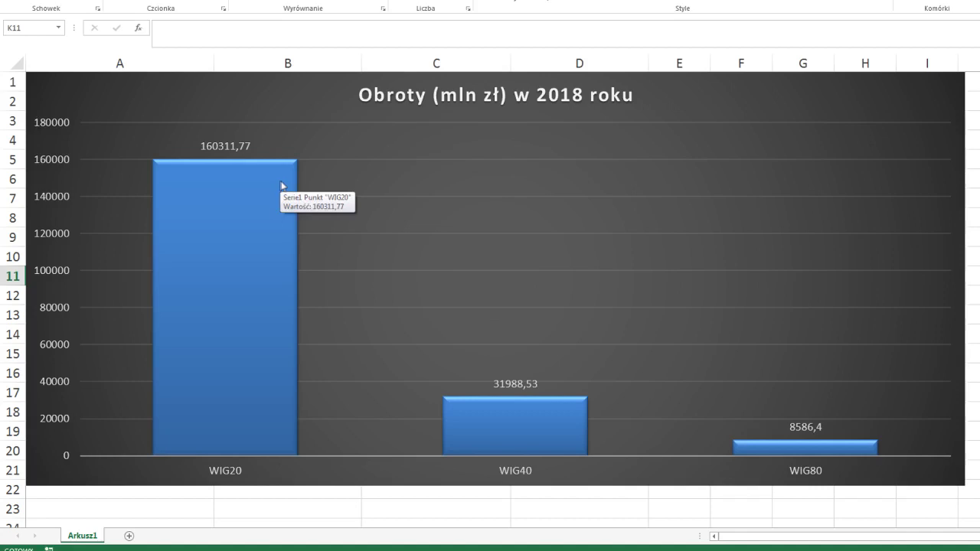
pyautogui.click(516, 341)
pyautogui.press('Escape')
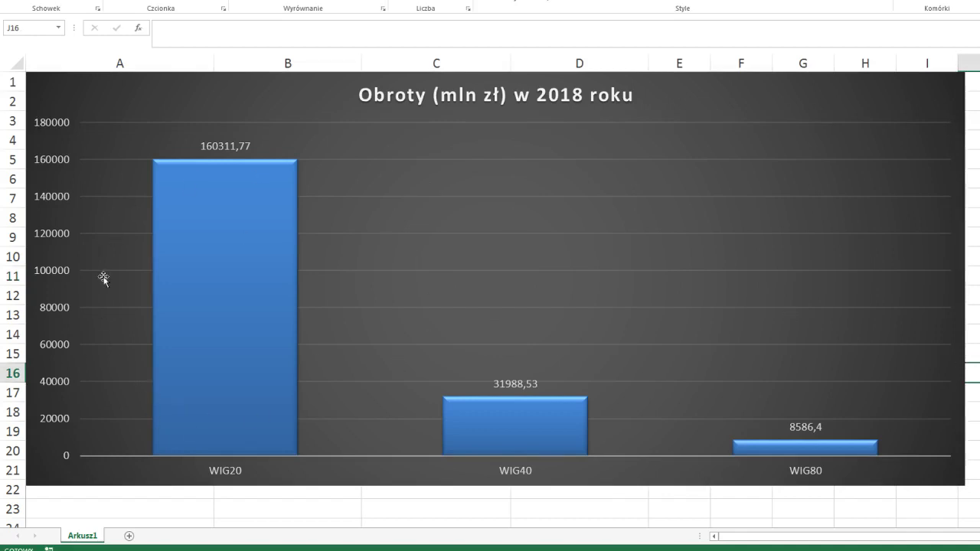
pyautogui.moveTo(215, 337)
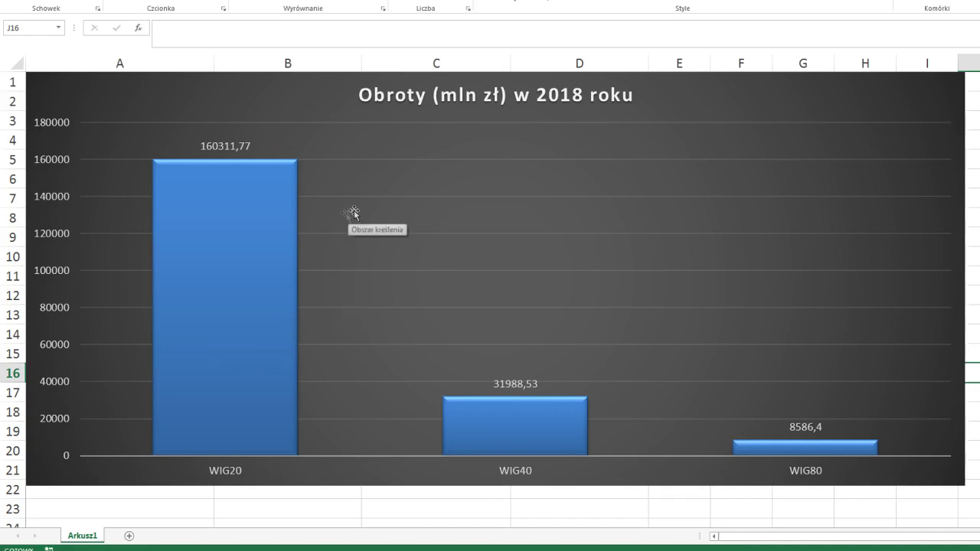
pyautogui.moveTo(125, 94); pyautogui.dragTo(976, 172)
pyautogui.click(830, 234)
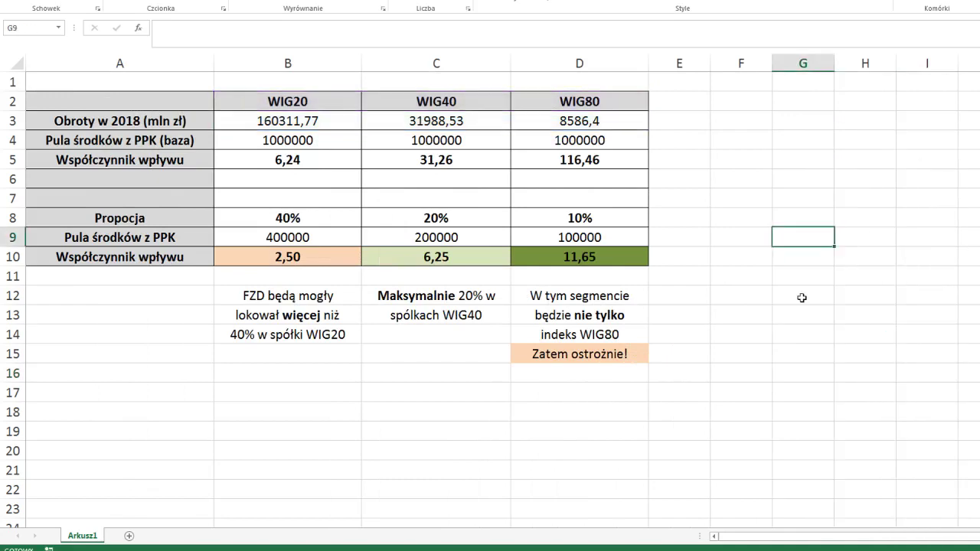
pyautogui.keyDown('ctrl'); pyautogui.scroll(1, 796, 297); pyautogui.keyUp('ctrl')
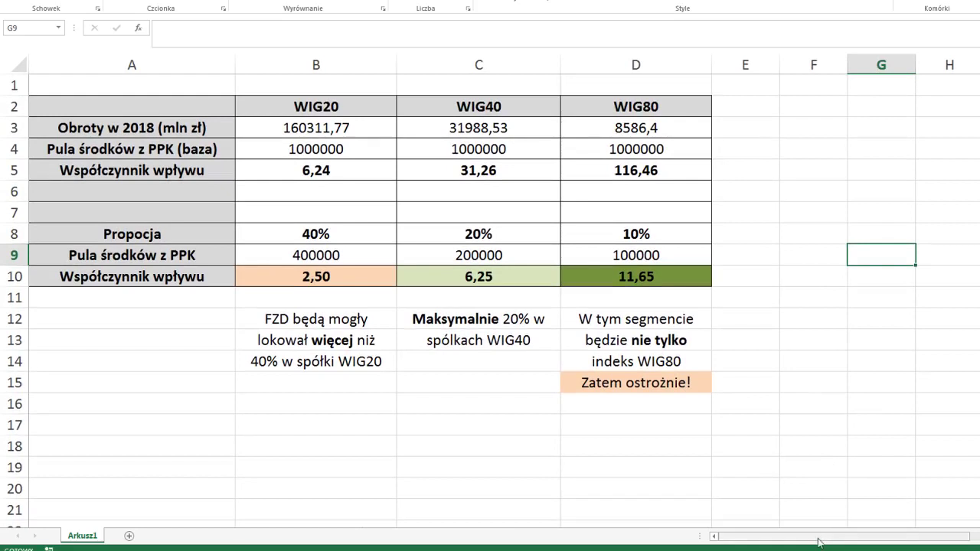
pyautogui.click(880, 424)
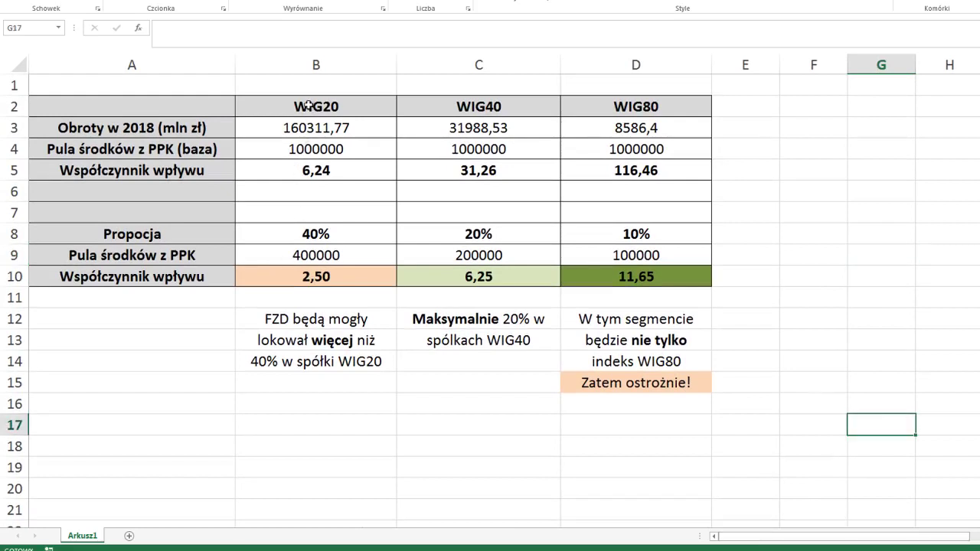
# Examine the index headings, the 2018 turnover row and the base PPK pool row for WIG20, WIG40 and WIG80.
pyautogui.moveTo(309, 107); pyautogui.dragTo(649, 107)
pyautogui.click(775, 128)
pyautogui.moveTo(244, 126); pyautogui.dragTo(643, 128)
pyautogui.click(800, 212)
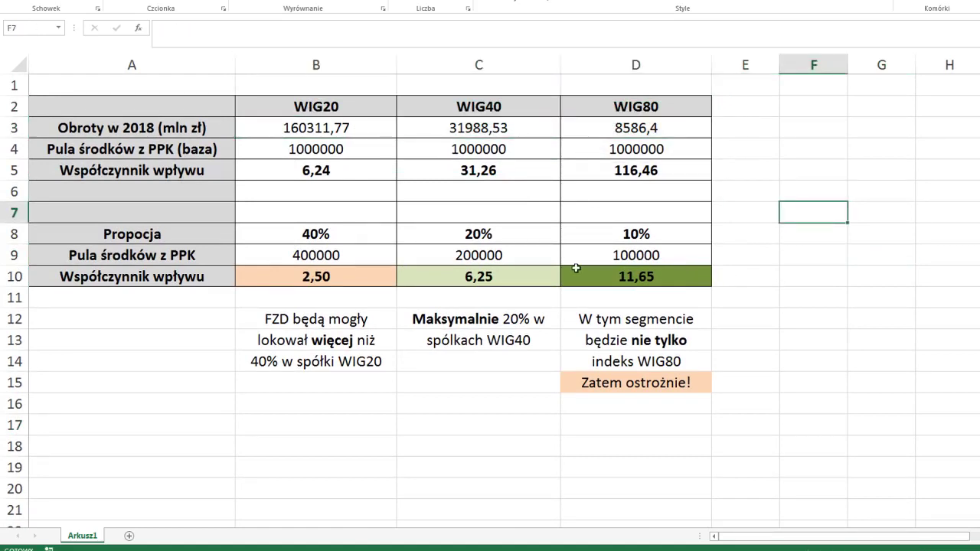
pyautogui.moveTo(295, 149); pyautogui.dragTo(635, 149)
pyautogui.click(794, 179)
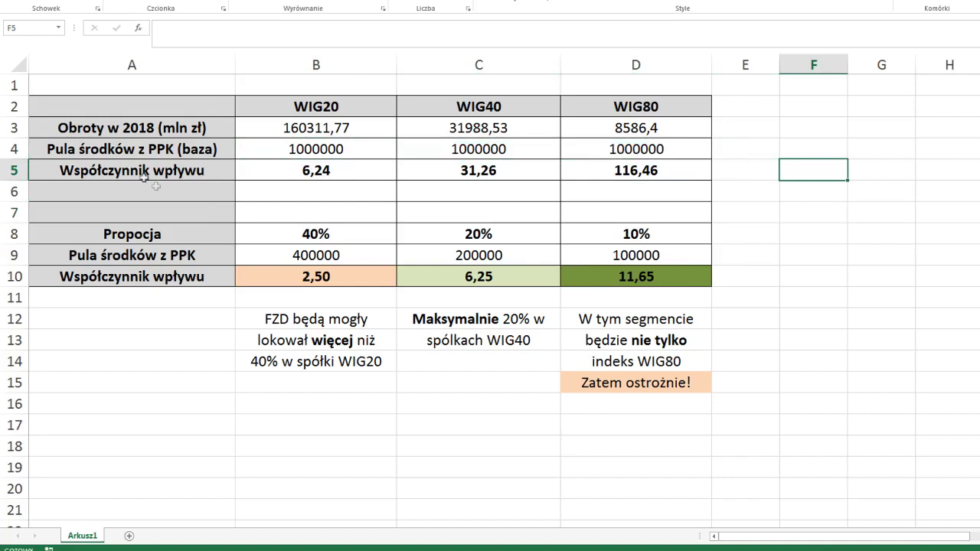
pyautogui.click(121, 152)
pyautogui.click(819, 198)
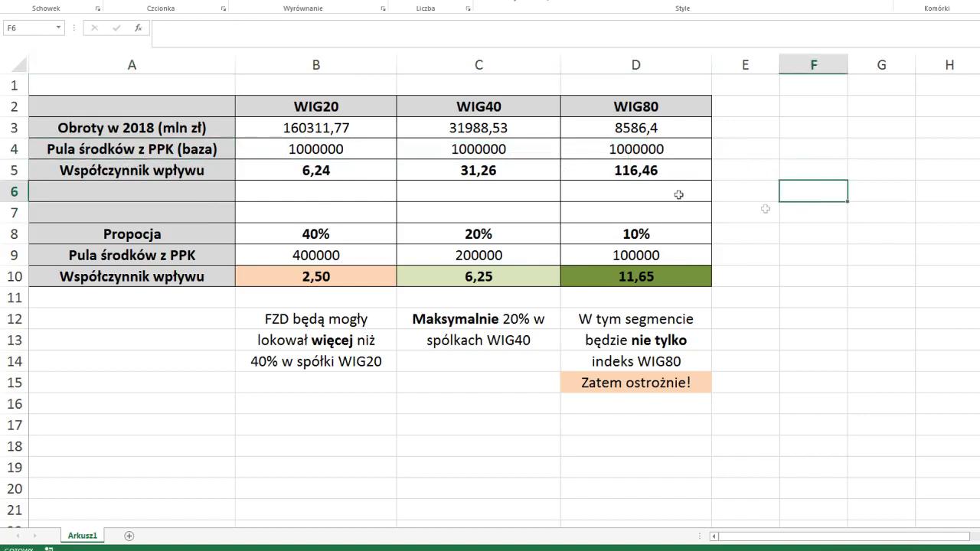
pyautogui.moveTo(295, 153); pyautogui.dragTo(630, 151)
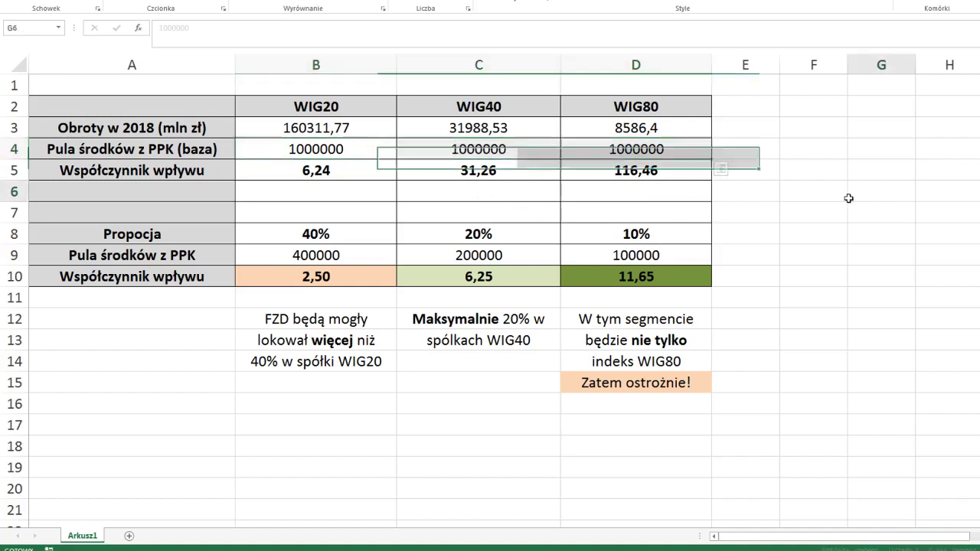
# Examine the base influence coefficient row and inspect which cells the formula in B5 uses for WIG20.
pyautogui.click(330, 170)
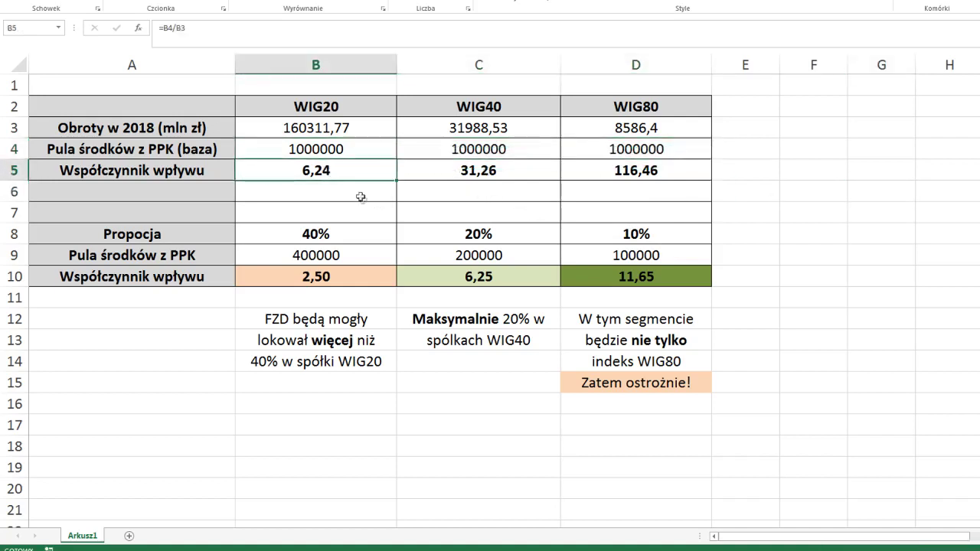
pyautogui.moveTo(396, 180); pyautogui.dragTo(602, 173)
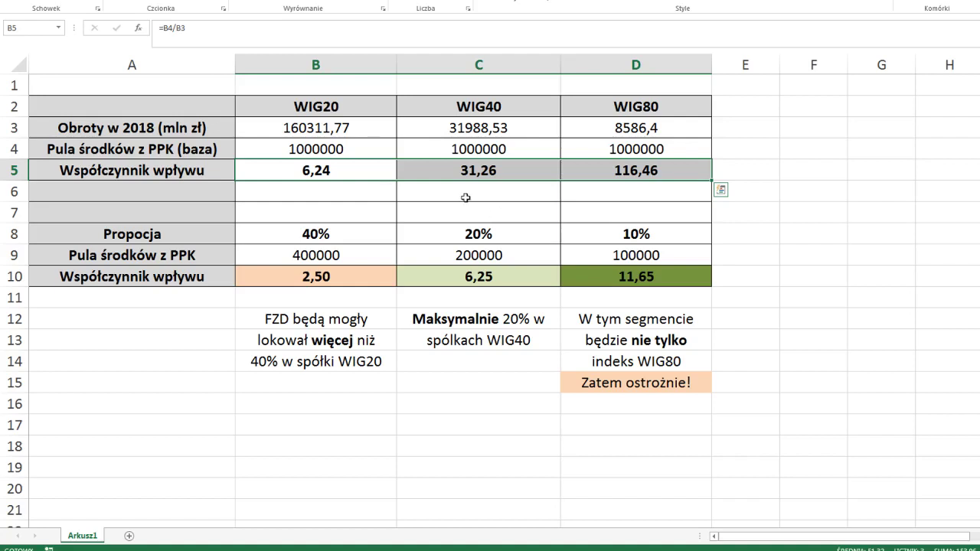
pyautogui.moveTo(299, 153); pyautogui.dragTo(620, 148)
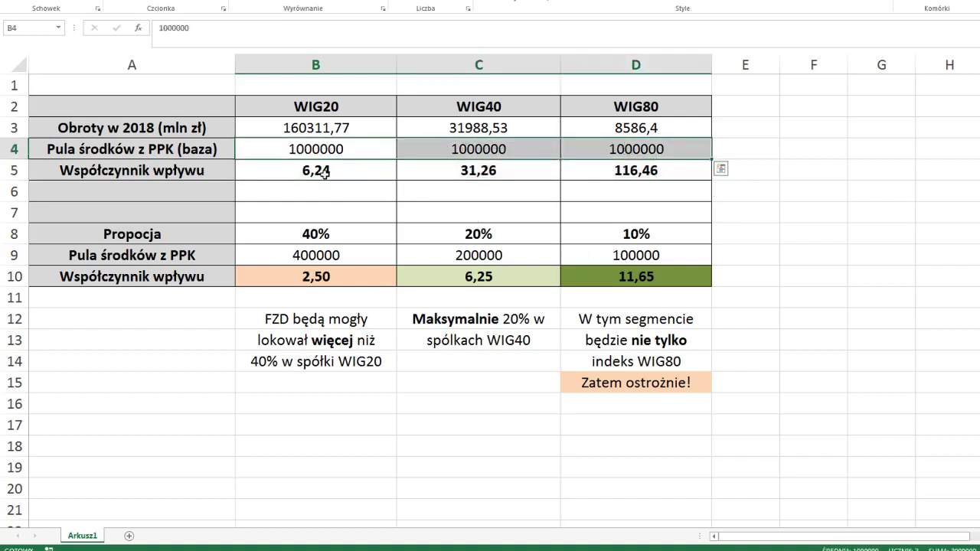
pyautogui.click(851, 175)
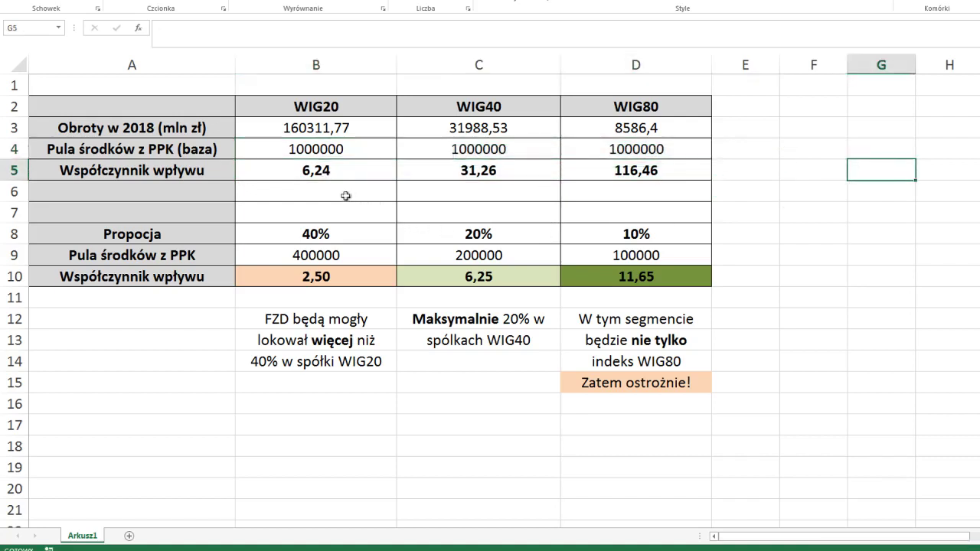
pyautogui.click(327, 150)
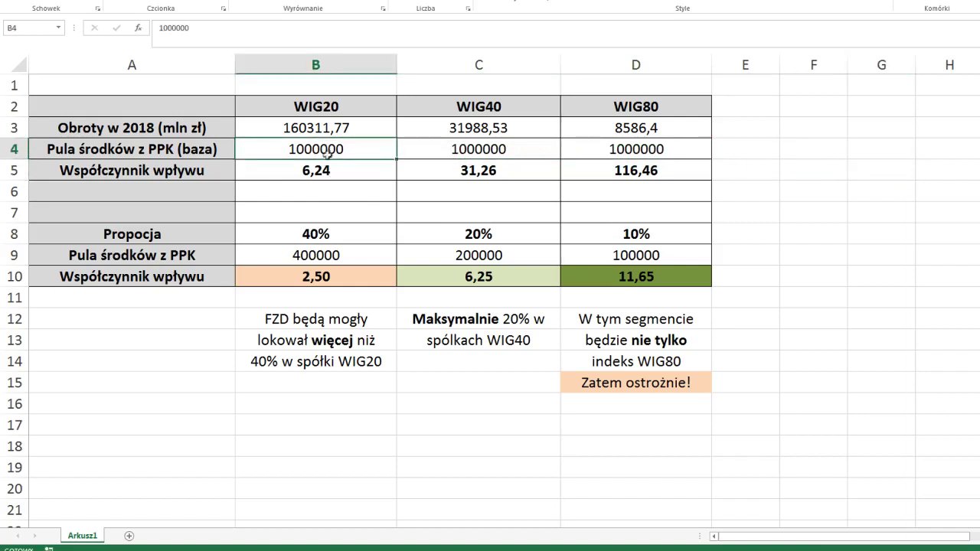
pyautogui.click(325, 167)
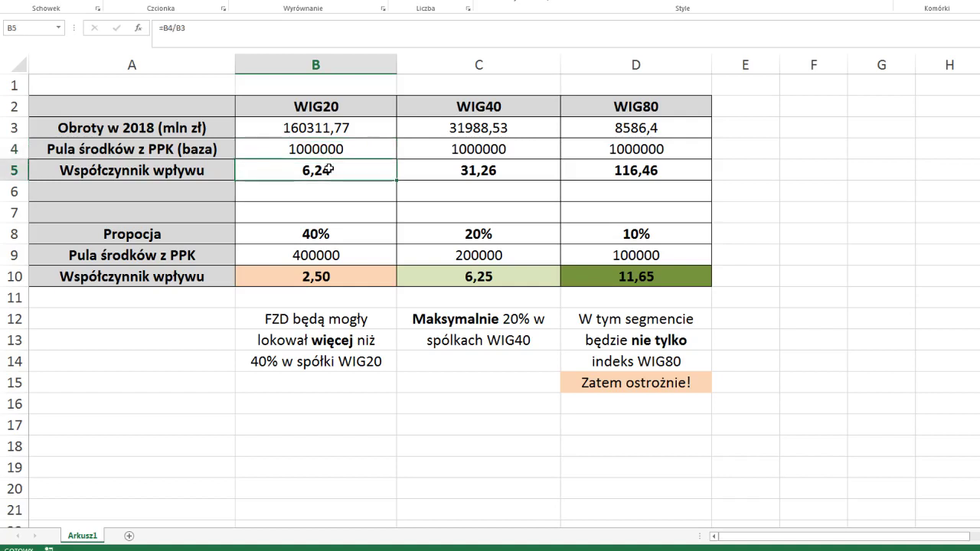
pyautogui.click(177, 173)
pyautogui.click(274, 171)
pyautogui.click(336, 130)
pyautogui.click(343, 175)
pyautogui.click(284, 34)
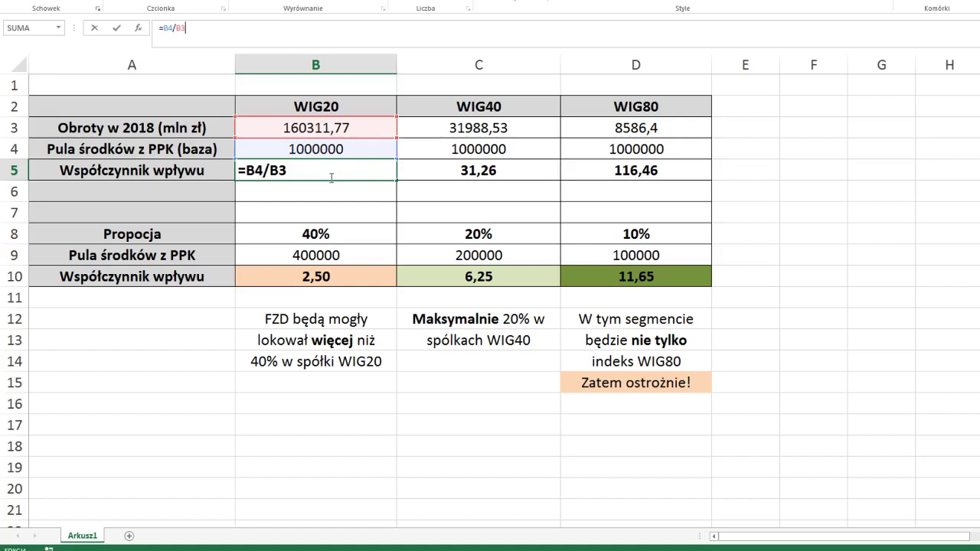
pyautogui.press('Return')
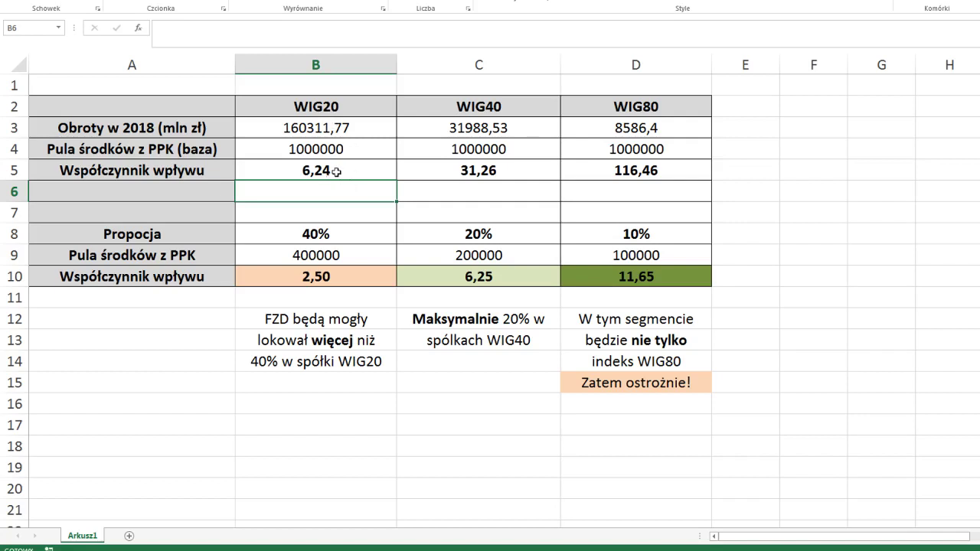
# Compare the base influence coefficients of the three indices and review the proportions assigned to WIG20 and WIG40.
pyautogui.click(336, 172)
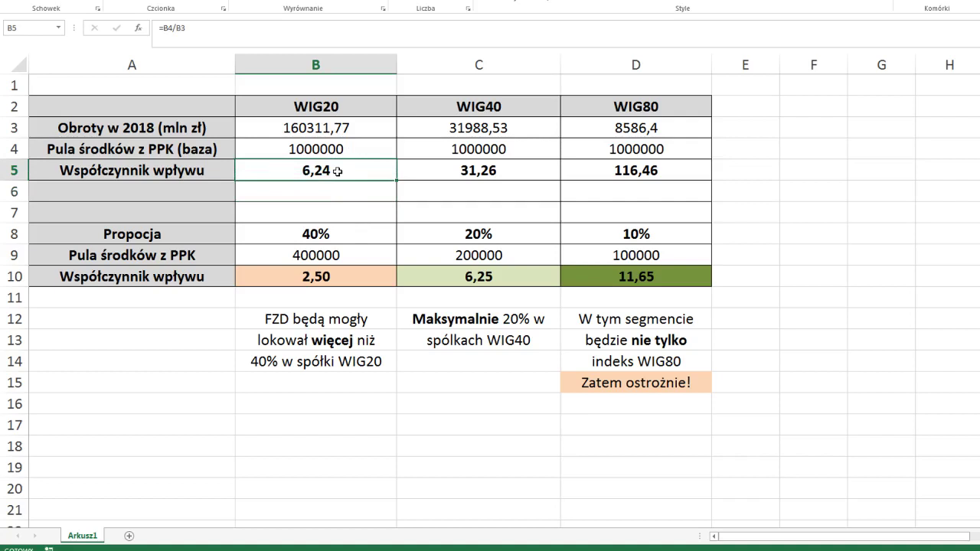
pyautogui.click(485, 174)
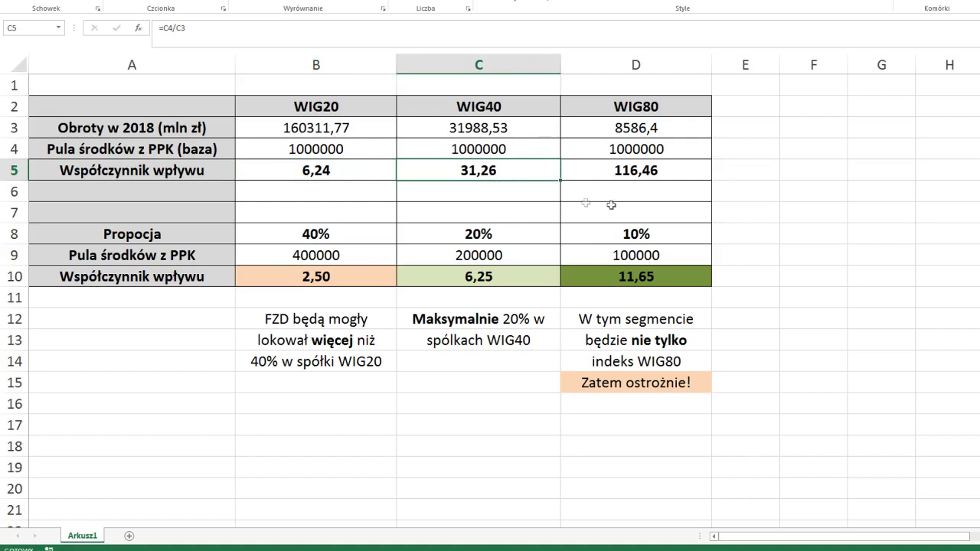
pyautogui.click(629, 173)
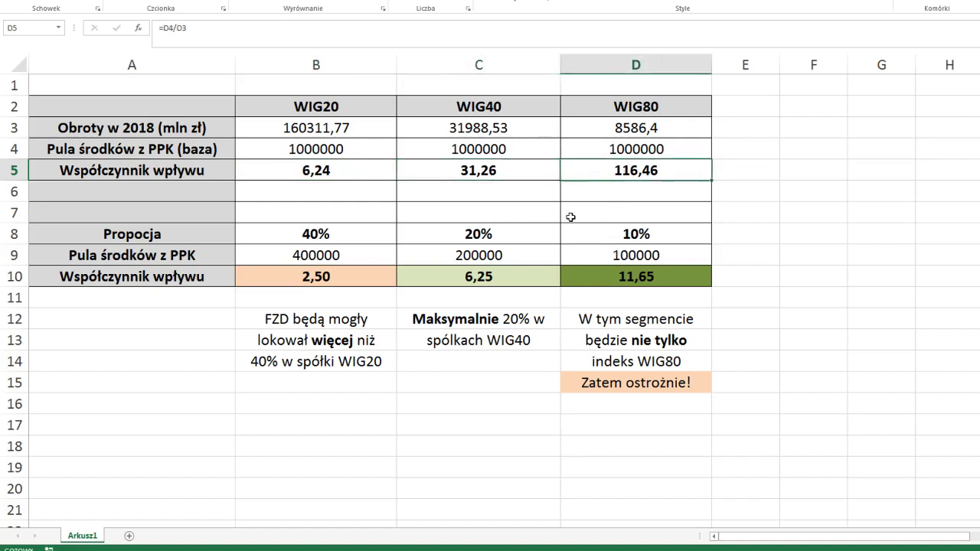
pyautogui.click(474, 128)
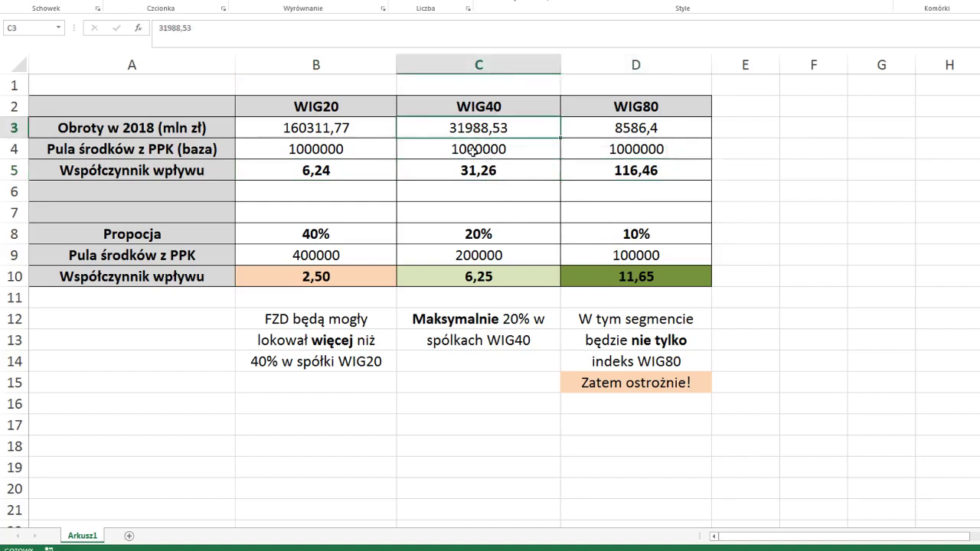
pyautogui.click(363, 111)
pyautogui.click(621, 109)
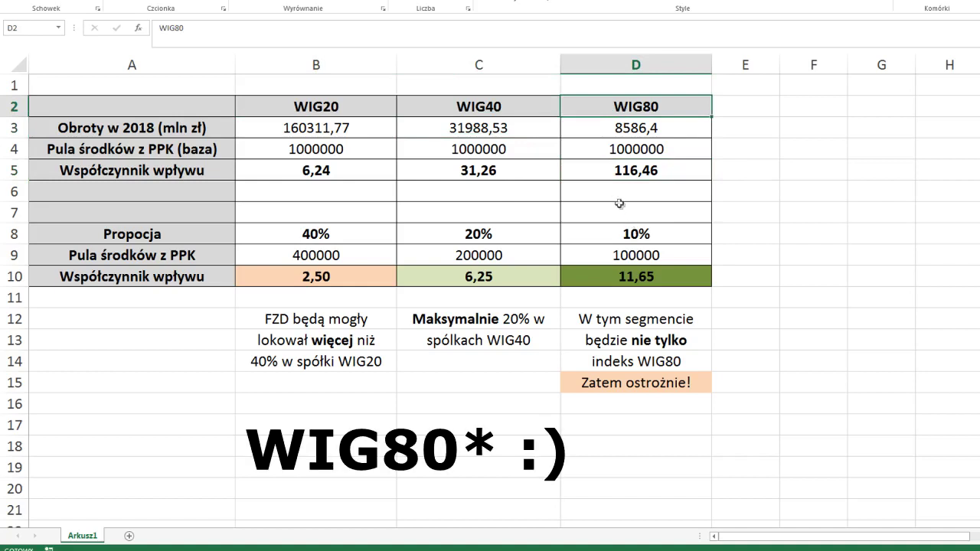
pyautogui.moveTo(297, 148); pyautogui.dragTo(658, 150)
pyautogui.click(758, 200)
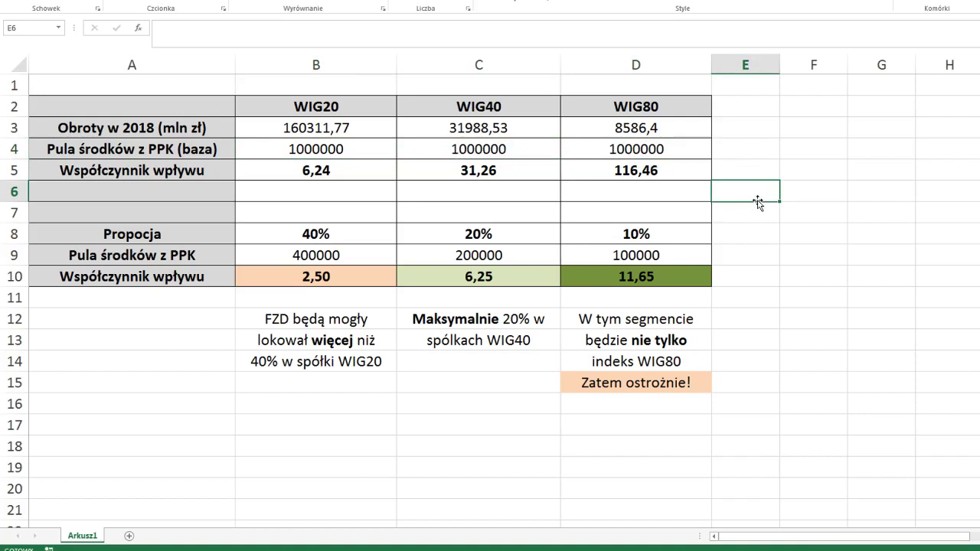
pyautogui.click(196, 225)
pyautogui.click(260, 230)
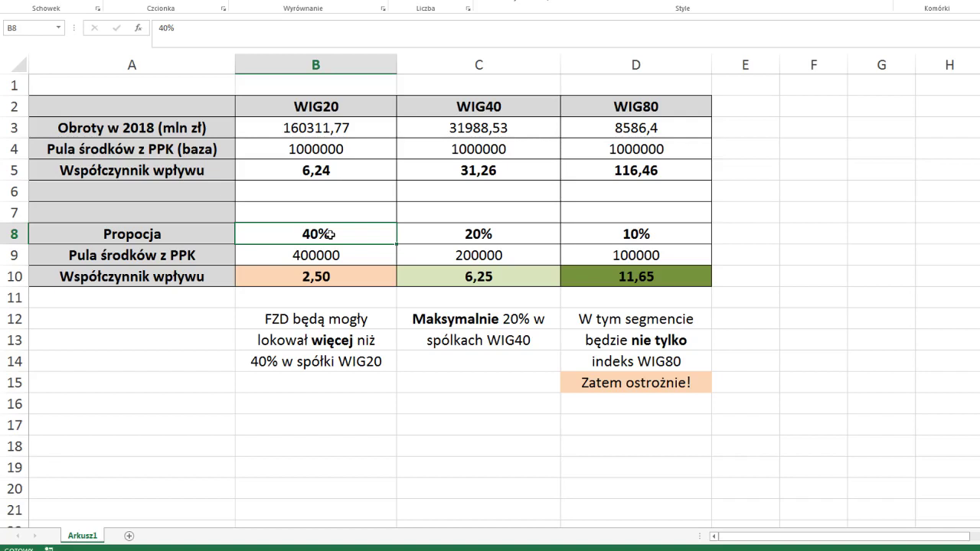
pyautogui.click(462, 238)
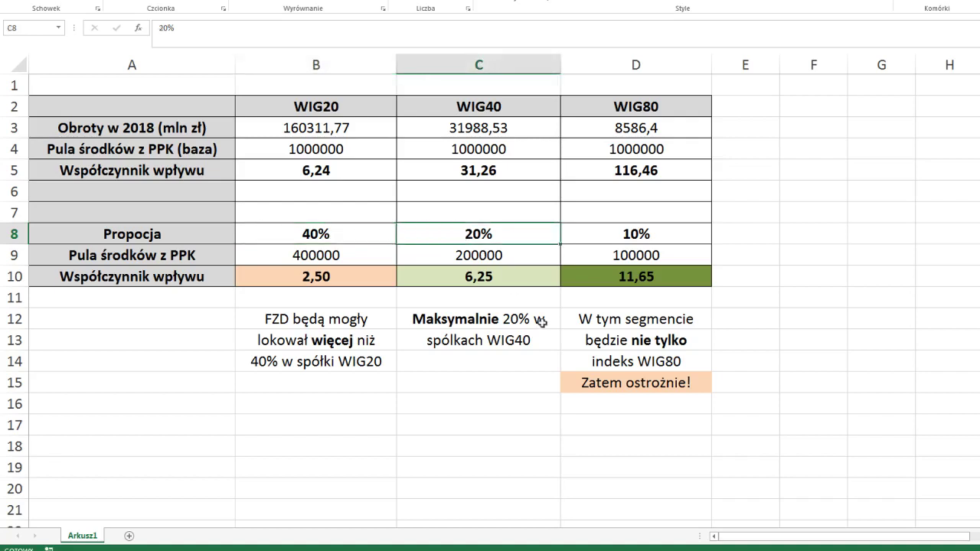
# Set the WIG40 proportion in C8 to 10%.
pyautogui.doubleClick(473, 234)
pyautogui.press('BackSpace')
pyautogui.write('1')
pyautogui.press('Return')
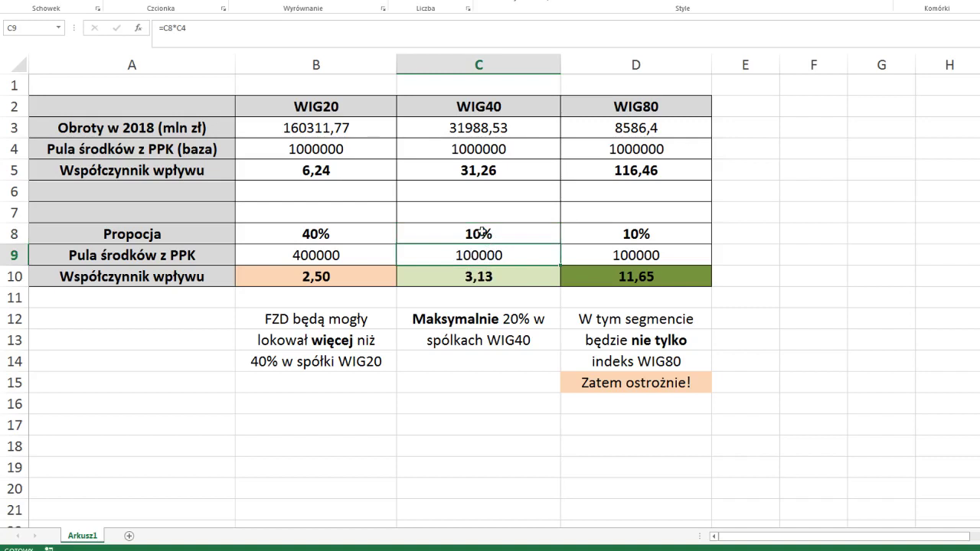
# Set the WIG40 proportion in C8 back to 20%.
pyautogui.doubleClick(481, 234)
pyautogui.press('BackSpace')
pyautogui.press('BackSpace')
pyautogui.write('20')
pyautogui.click(836, 225)
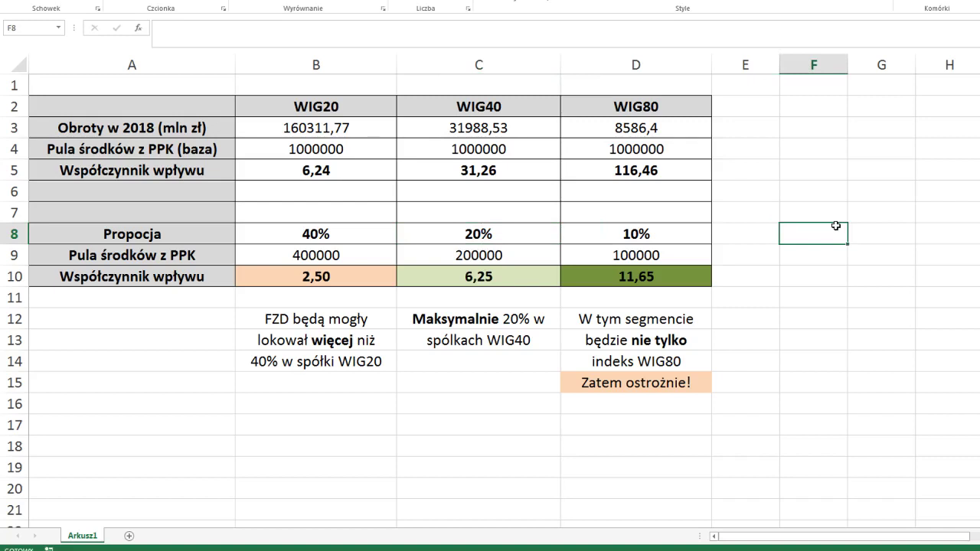
# Examine the WIG80 proportion in D8 against the index headings, and review the whole table with the notes beneath it.
pyautogui.click(670, 237)
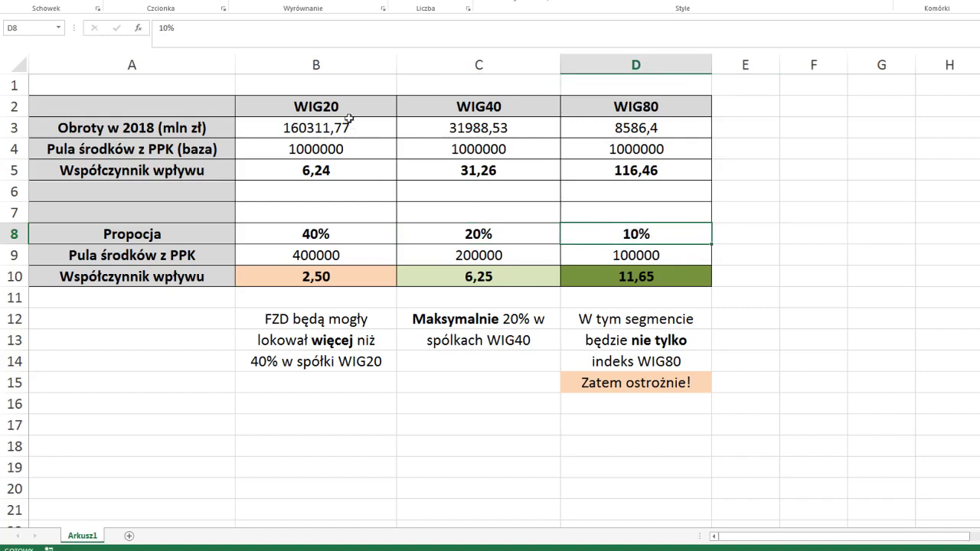
pyautogui.moveTo(334, 105); pyautogui.dragTo(535, 107)
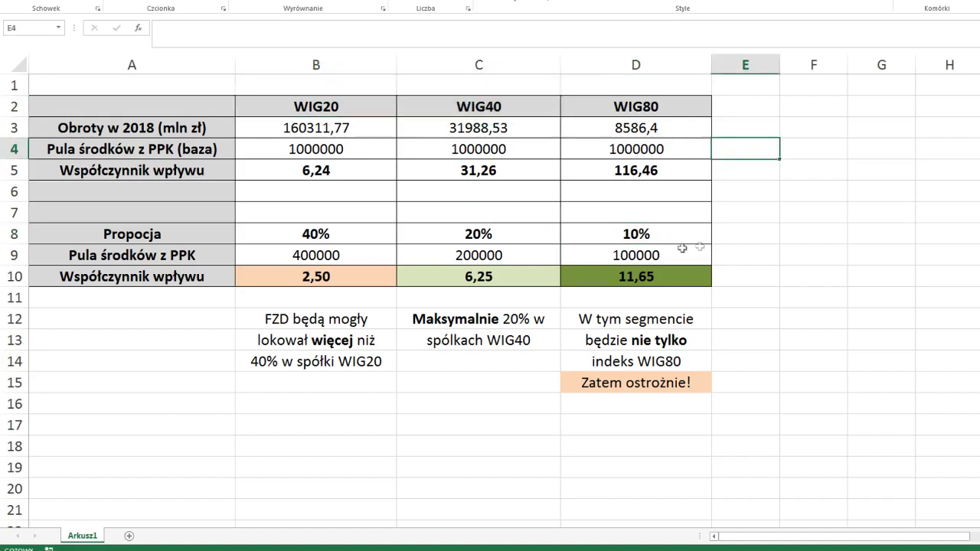
pyautogui.click(648, 233)
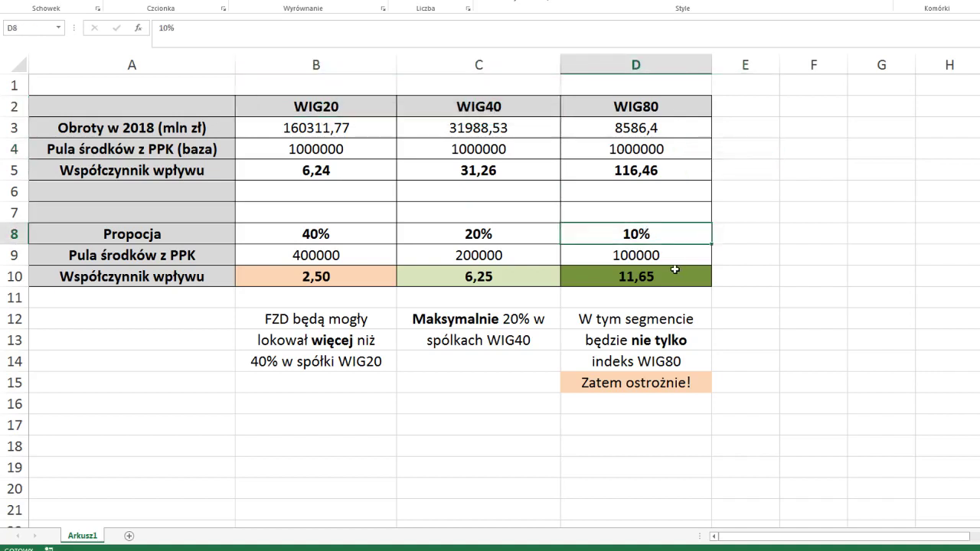
pyautogui.click(655, 112)
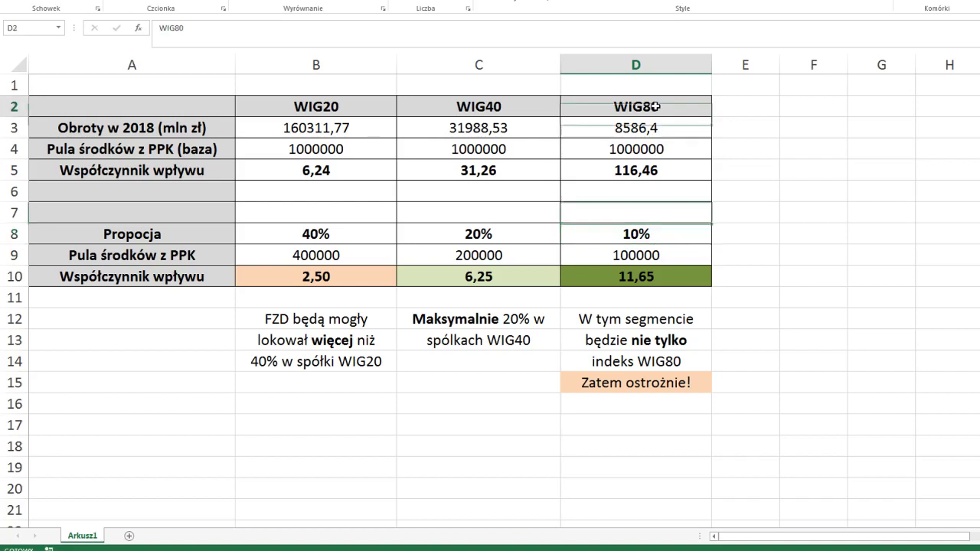
pyautogui.click(679, 238)
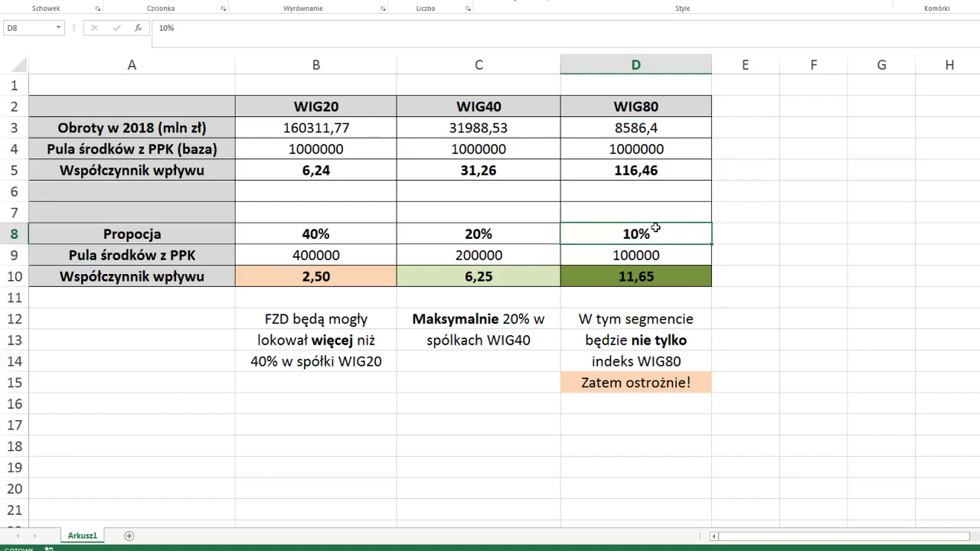
pyautogui.click(651, 112)
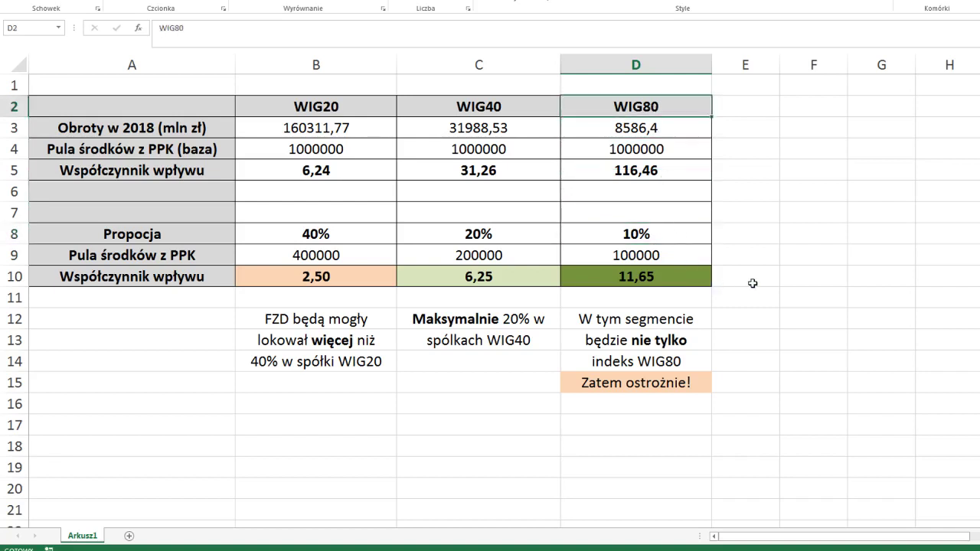
pyautogui.moveTo(337, 107); pyautogui.dragTo(656, 385)
pyautogui.click(846, 165)
pyautogui.click(786, 315)
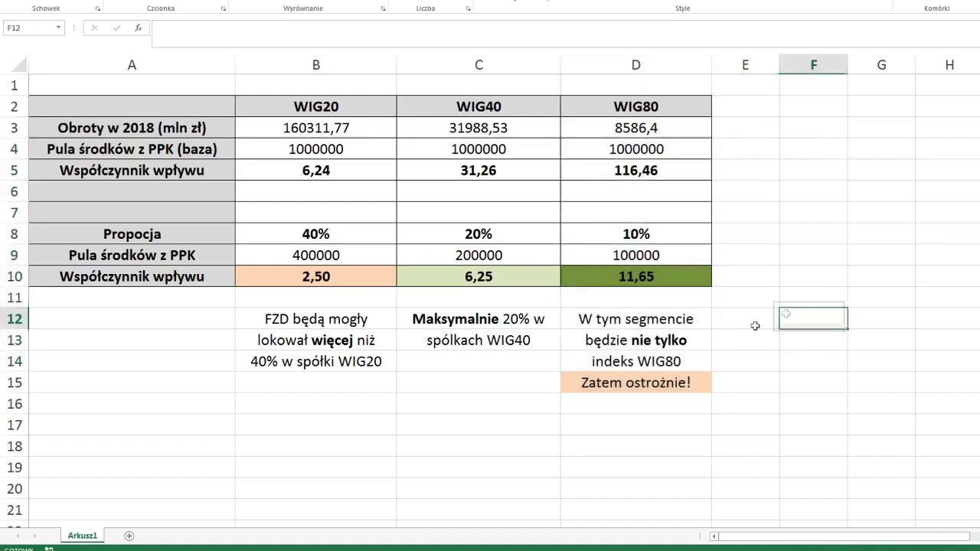
# Review the WIG80 note in D12:D15 and the formulas behind each index's PPK fund pool in row 9.
pyautogui.moveTo(625, 322); pyautogui.dragTo(646, 390)
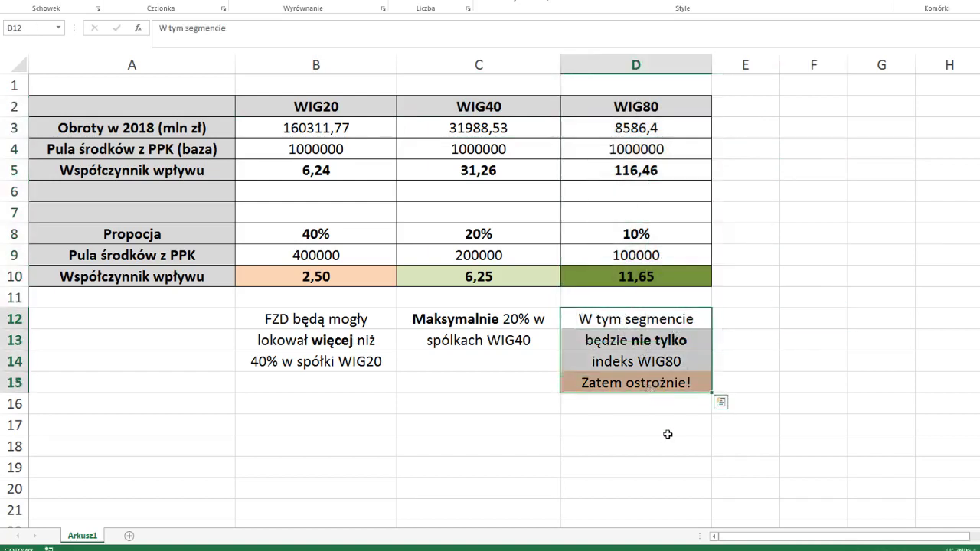
pyautogui.click(769, 363)
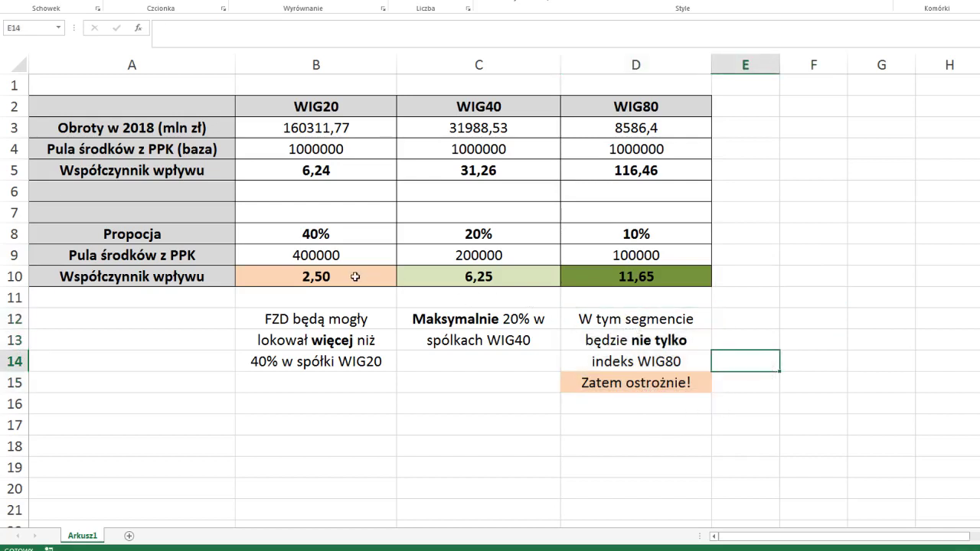
pyautogui.click(319, 254)
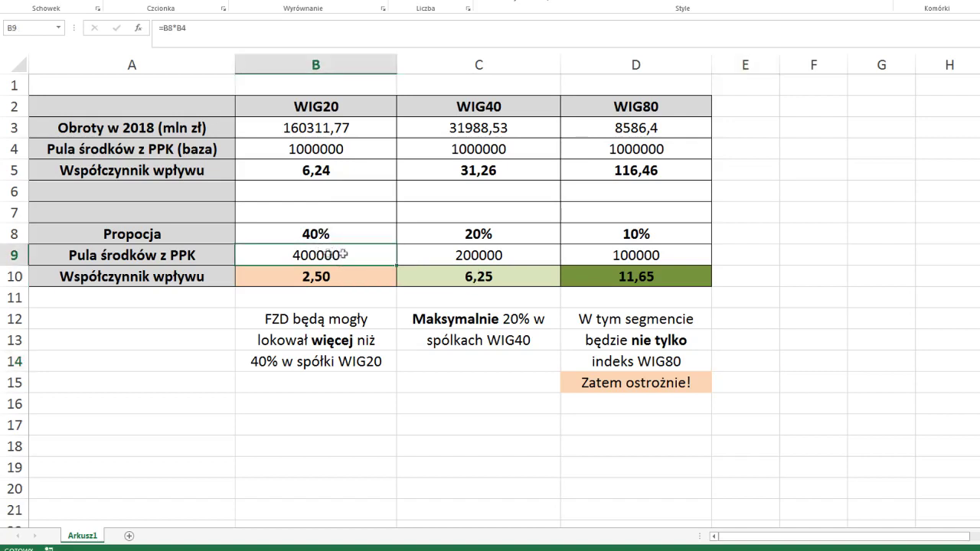
pyautogui.click(440, 259)
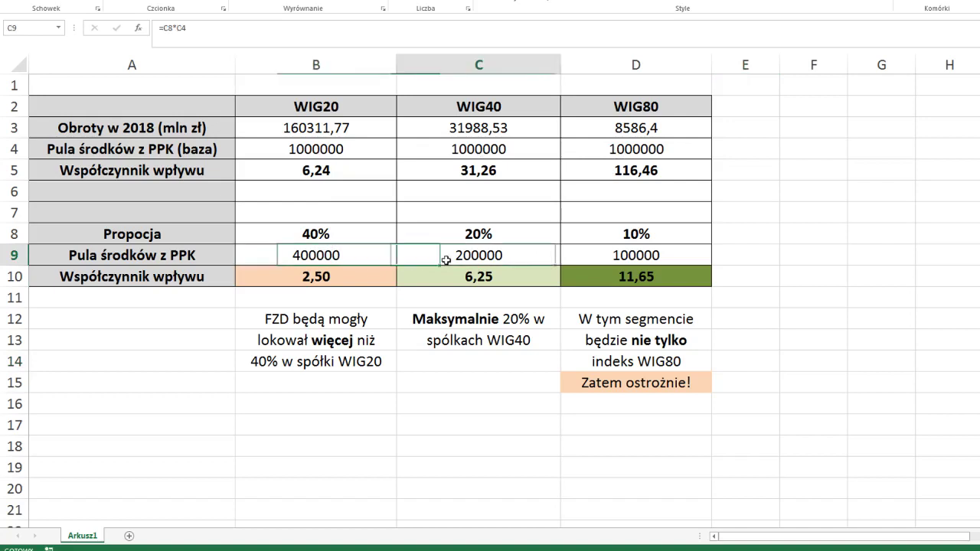
pyautogui.click(609, 258)
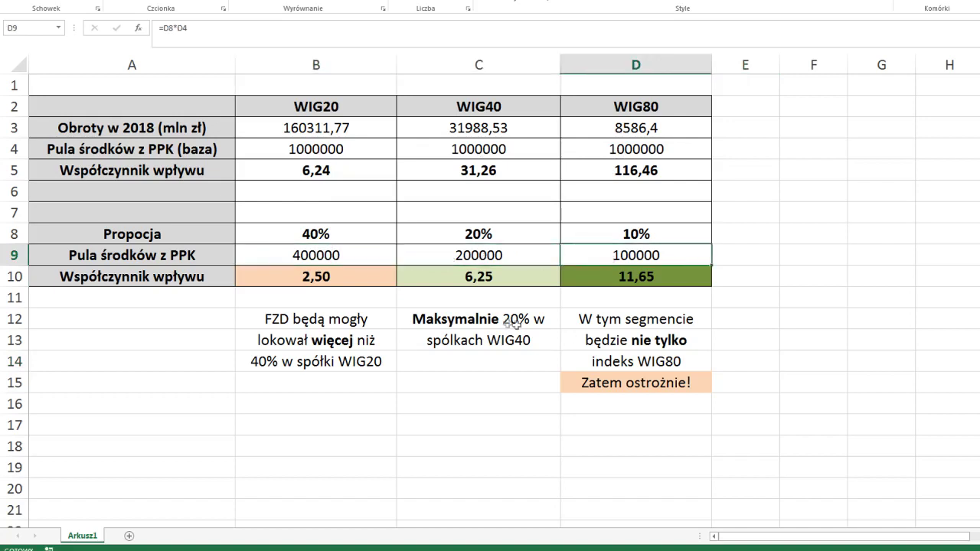
# Trace each index's PPK fund pool in B9:D9 back to its proportion in row 8 and base pool in row 4.
pyautogui.click(321, 235)
pyautogui.click(324, 151)
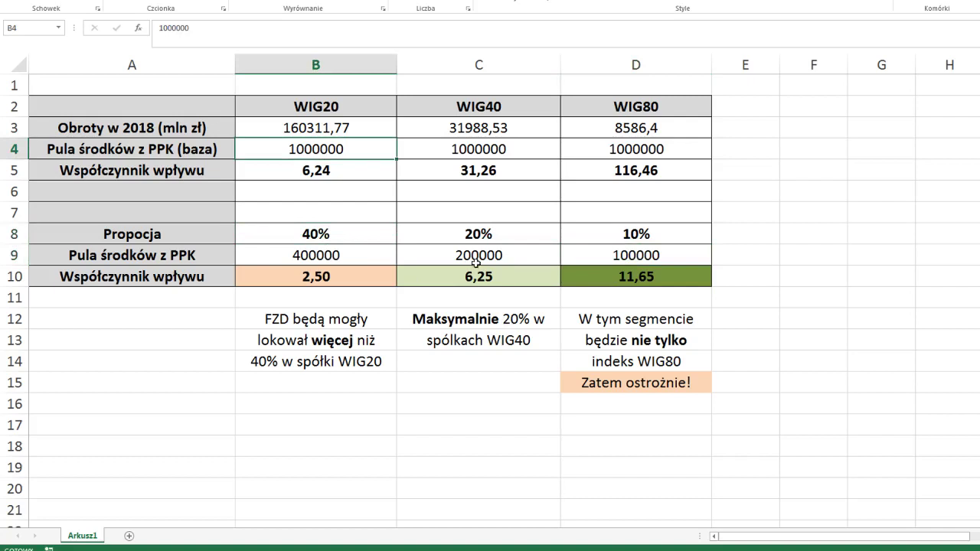
pyautogui.click(484, 238)
pyautogui.click(492, 153)
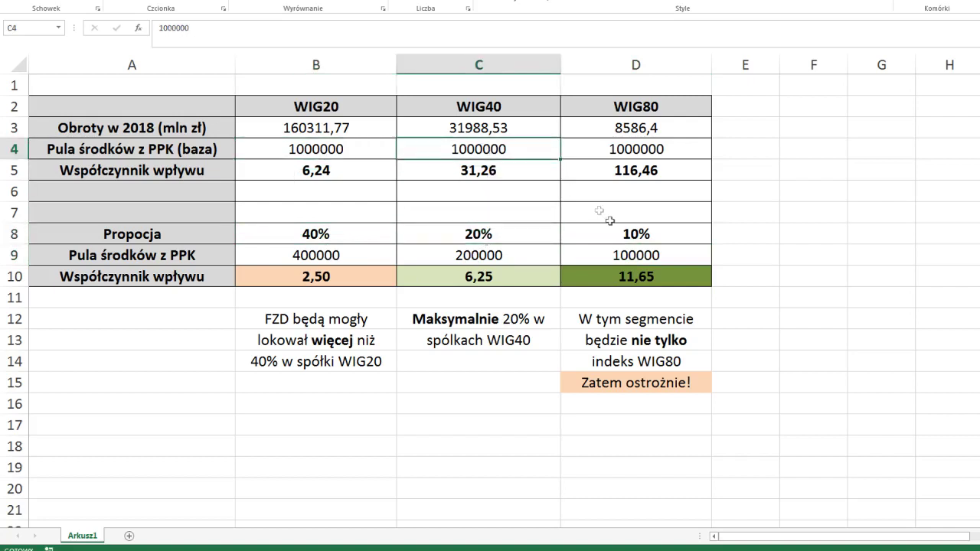
pyautogui.click(621, 235)
pyautogui.click(627, 152)
pyautogui.click(284, 259)
pyautogui.moveTo(394, 265); pyautogui.dragTo(612, 258)
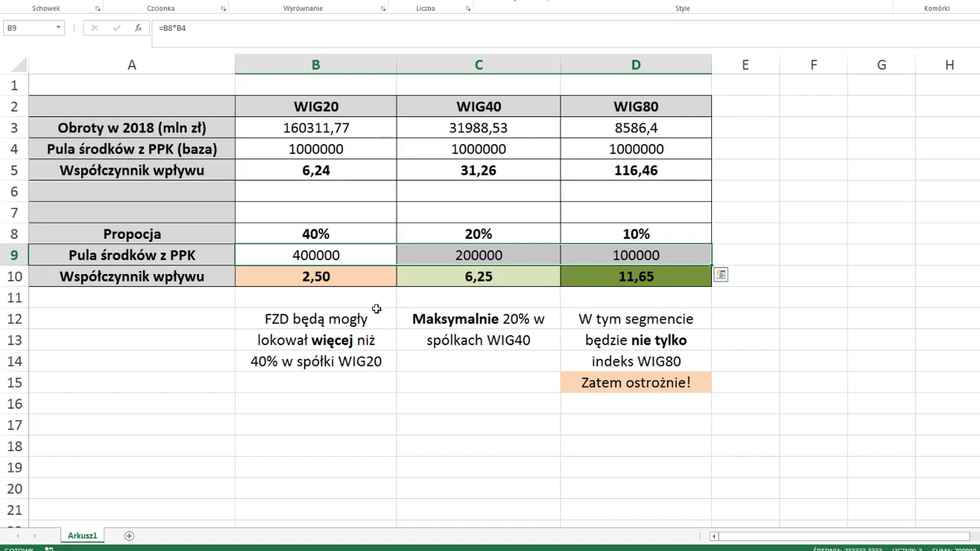
# Compare the influence coefficients in B10:D10, and review the full WIG80 and WIG40 columns together with their notes.
pyautogui.click(325, 277)
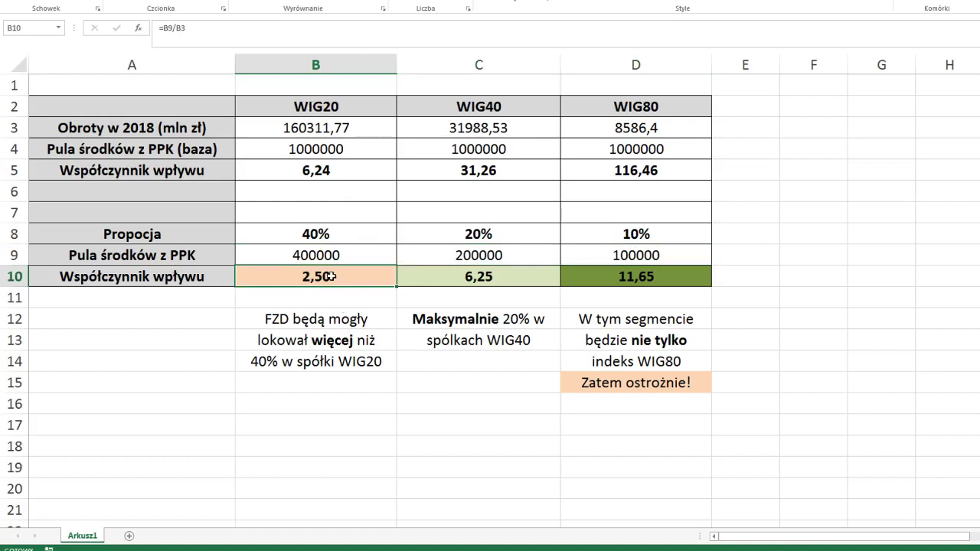
pyautogui.click(492, 277)
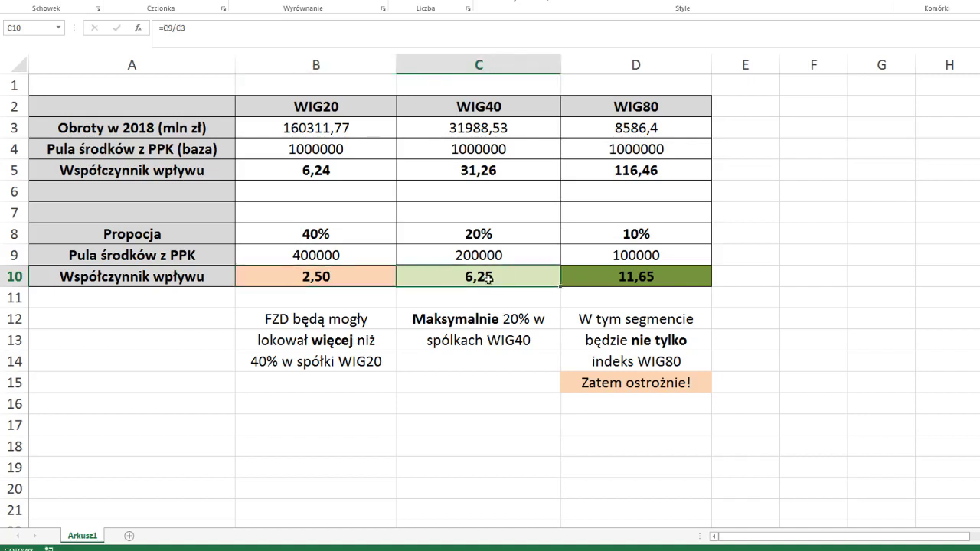
pyautogui.click(626, 283)
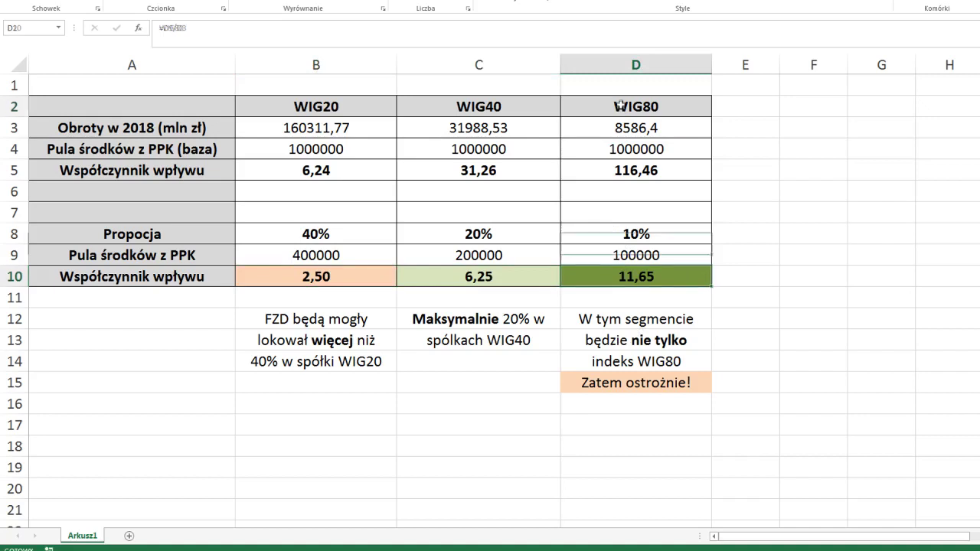
pyautogui.moveTo(620, 103); pyautogui.dragTo(643, 380)
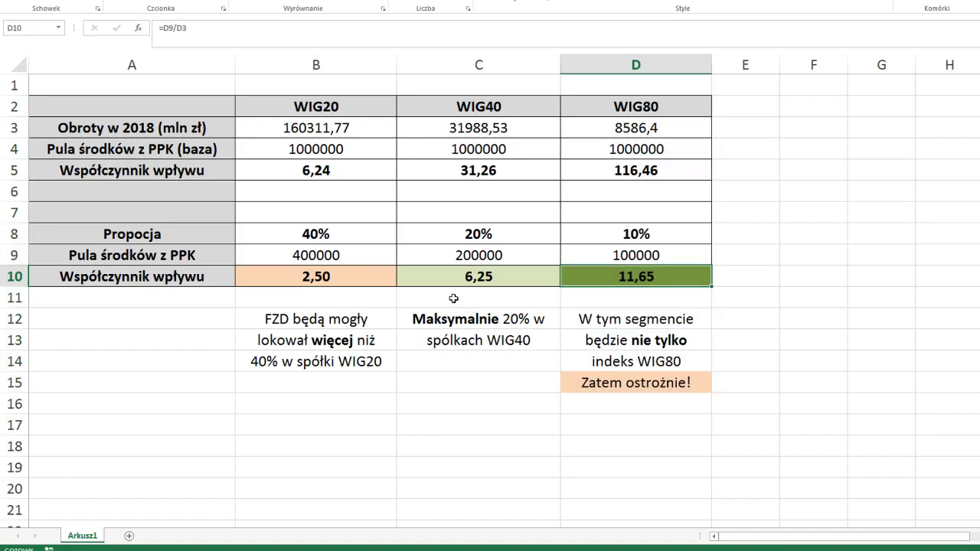
pyautogui.moveTo(463, 109); pyautogui.dragTo(498, 348)
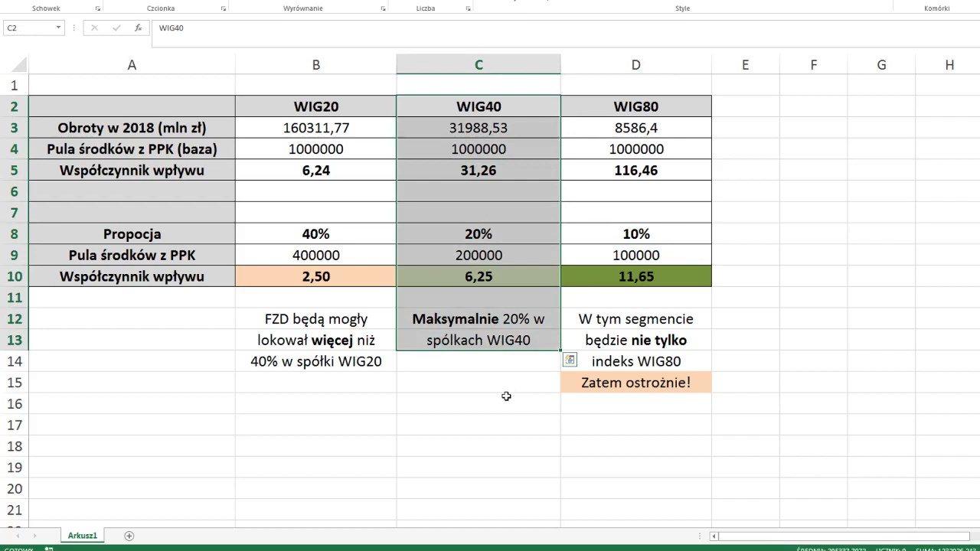
pyautogui.click(505, 396)
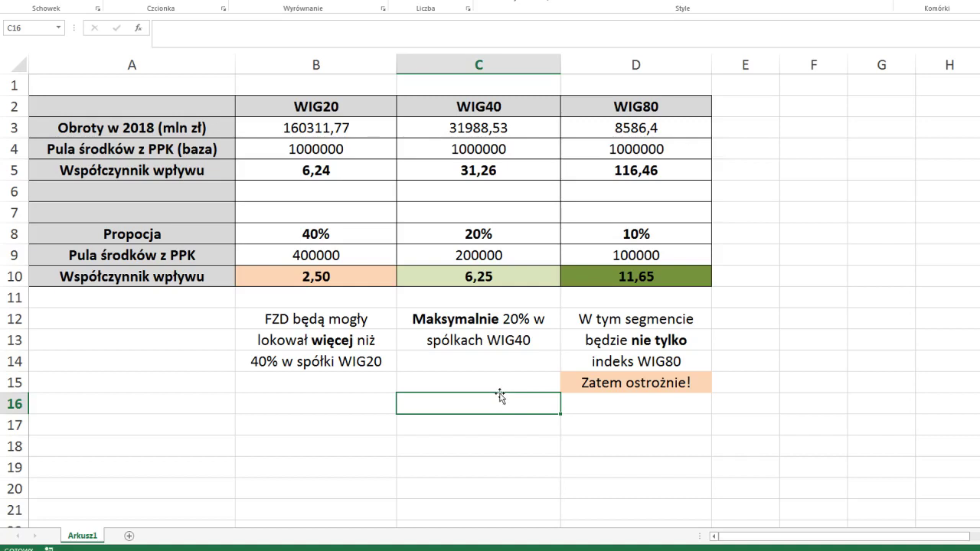
# Examine the 23.01.19 capitalisation chart of the three indices, and clear it off the table beneath it.
pyautogui.scroll(-10, 500, 395)
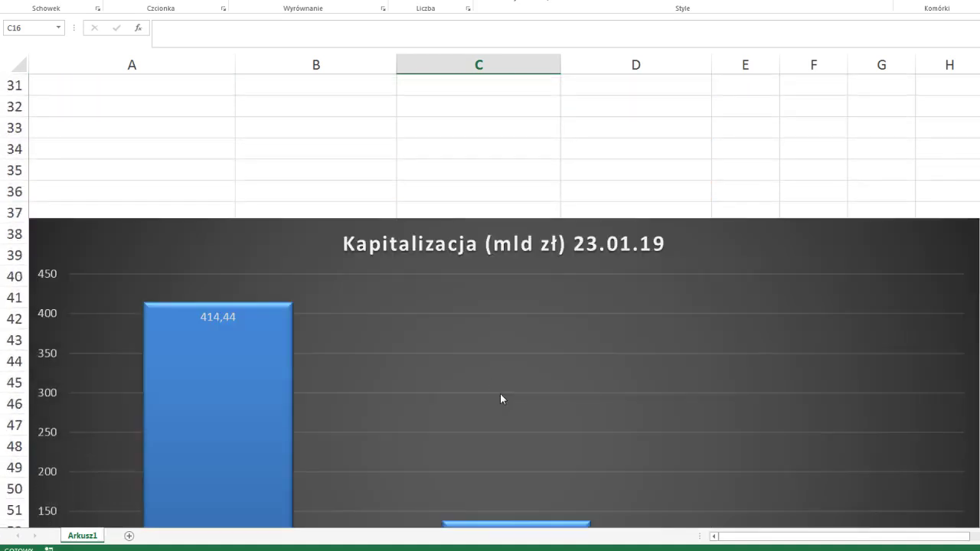
pyautogui.scroll(-2, 499, 393)
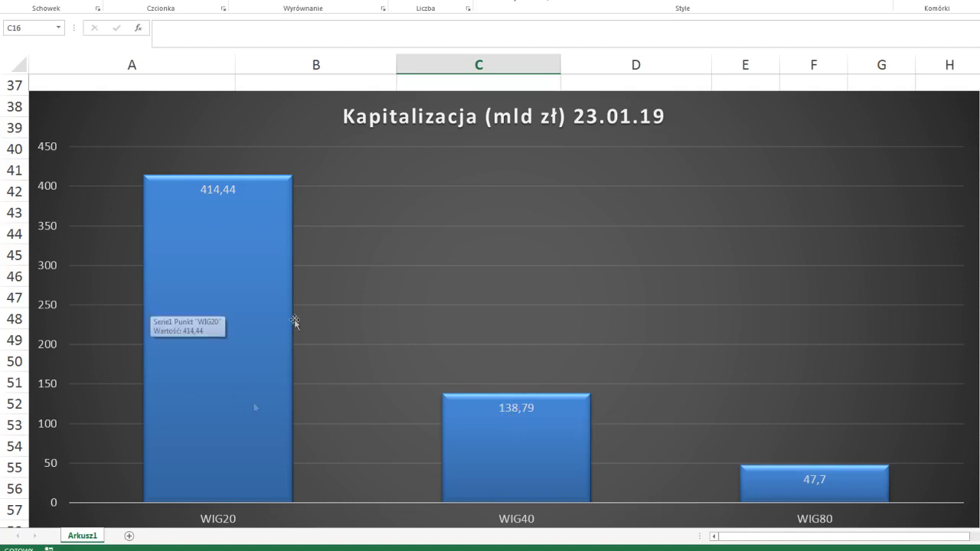
pyautogui.moveTo(243, 354)
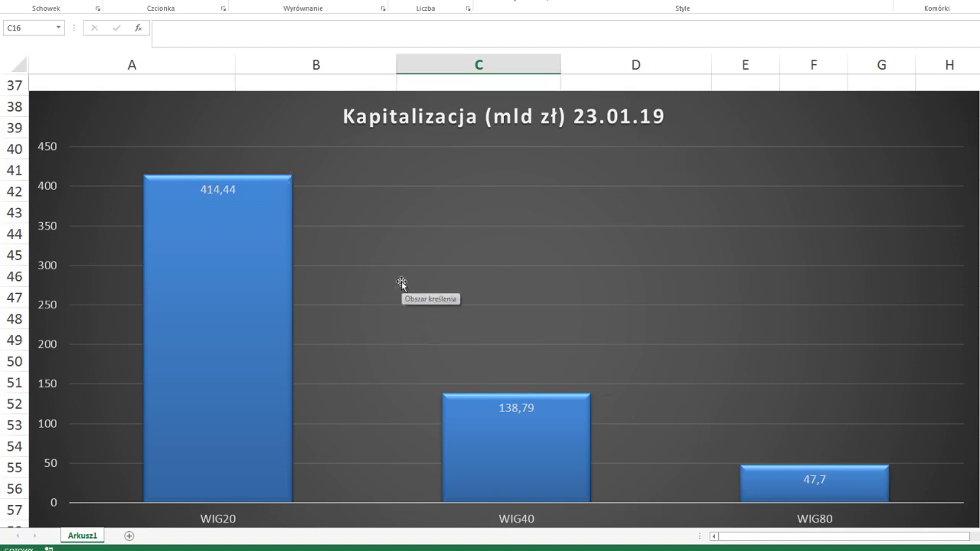
pyautogui.moveTo(239, 268)
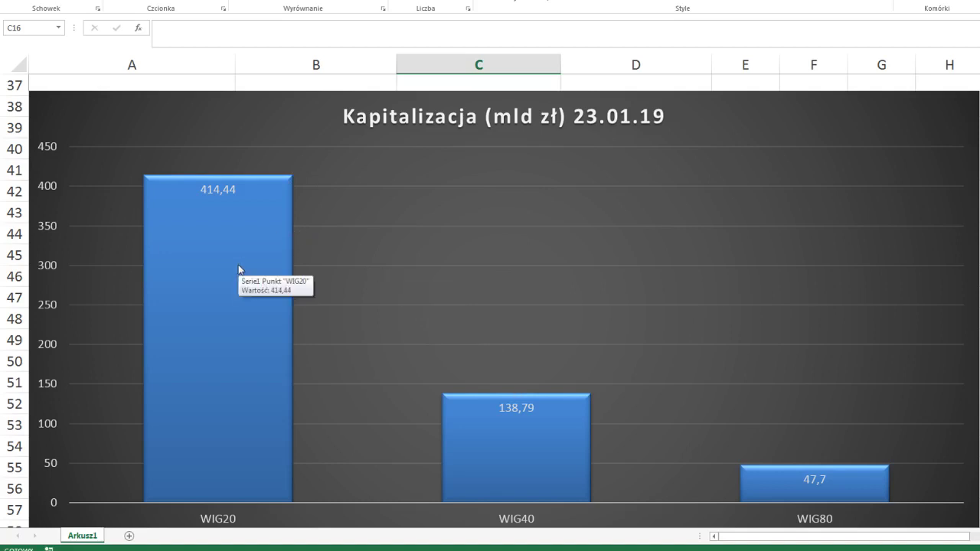
pyautogui.click(489, 430)
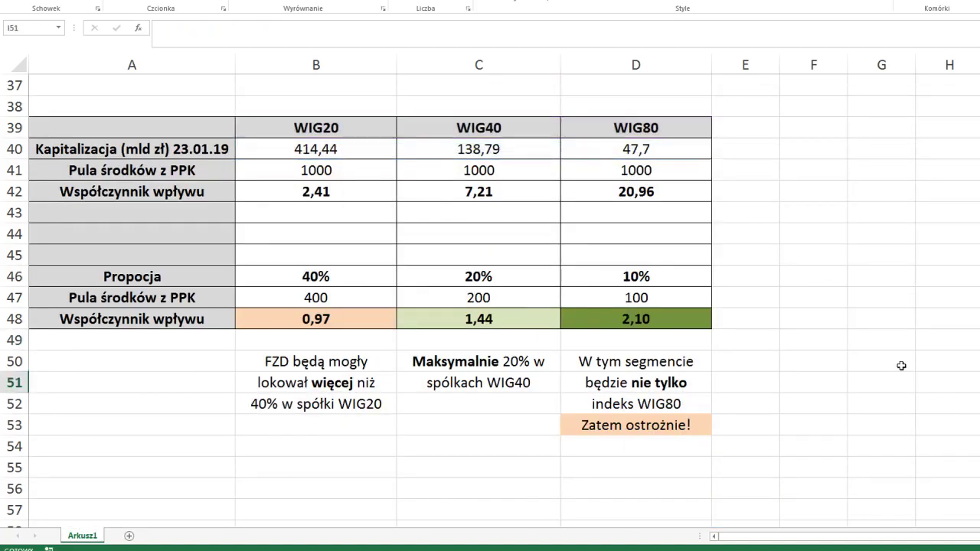
pyautogui.click(901, 366)
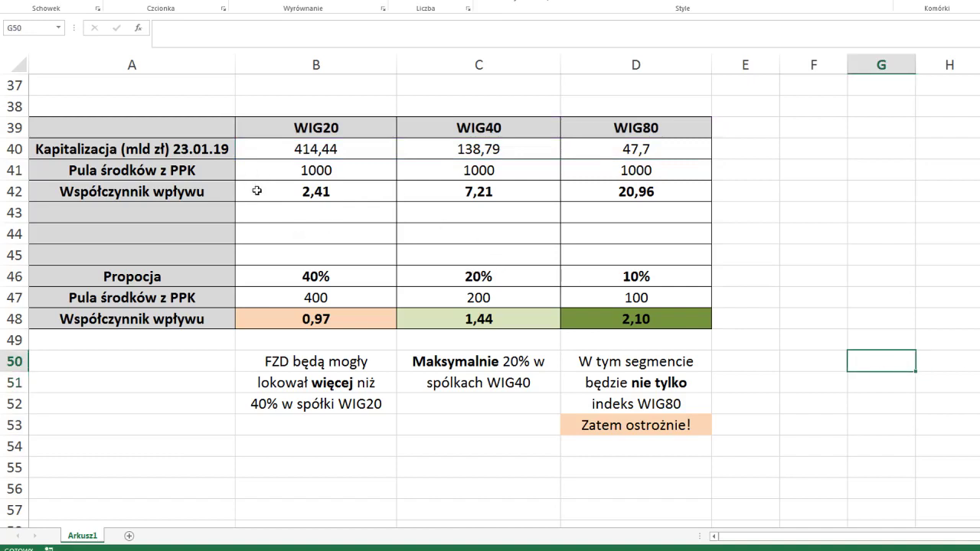
# Examine the capitalisation table's proportions and PPK pools in B46:D47, and compare the influence coefficients of the three indices in row 48.
pyautogui.click(108, 149)
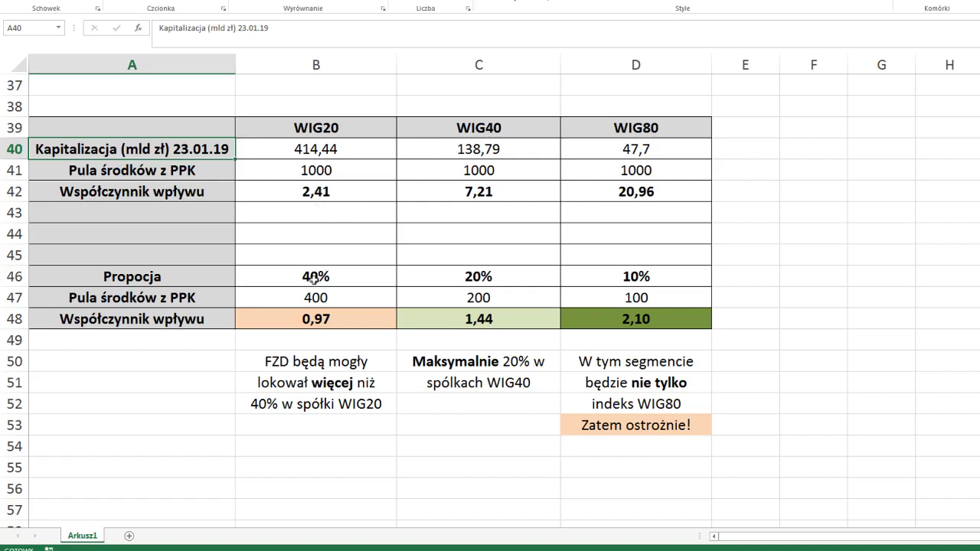
pyautogui.moveTo(280, 278); pyautogui.dragTo(670, 302)
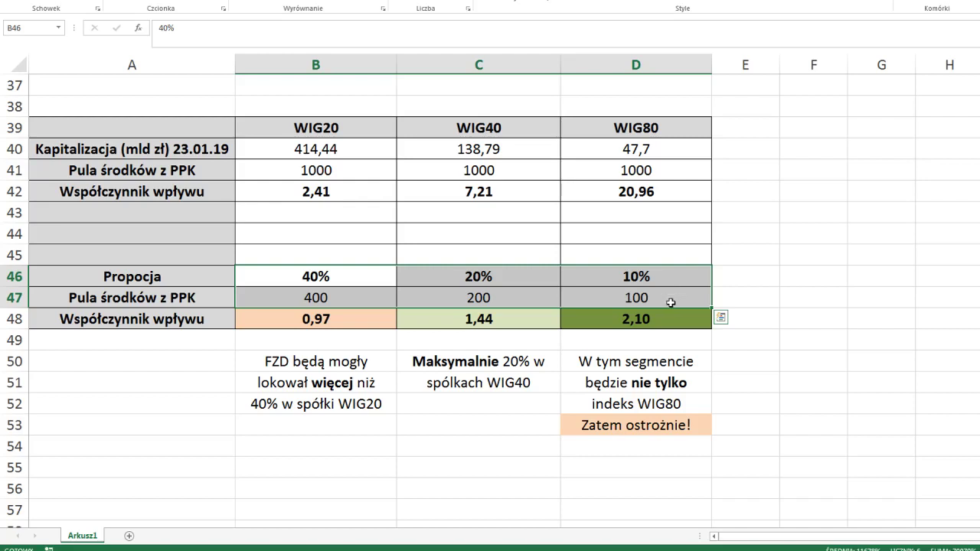
pyautogui.click(815, 294)
pyautogui.click(474, 128)
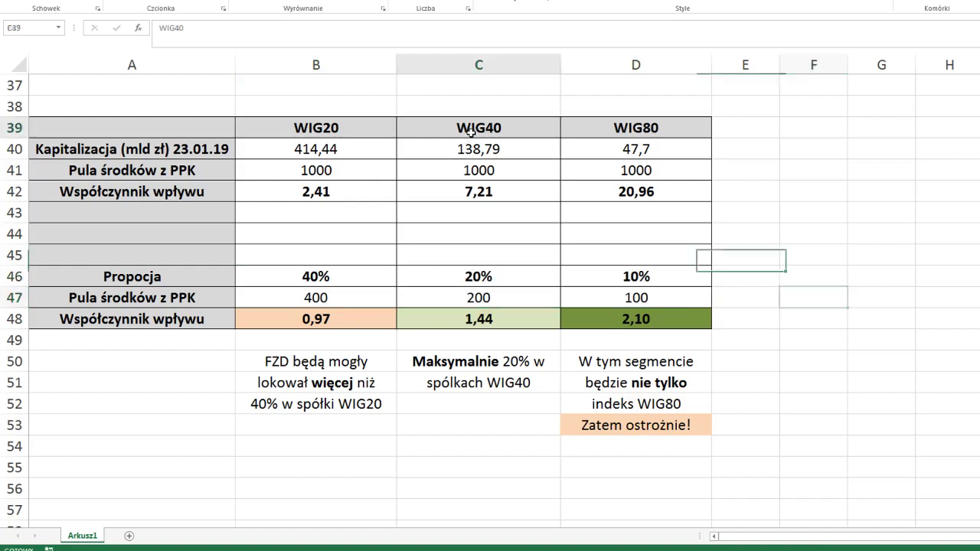
pyautogui.click(488, 319)
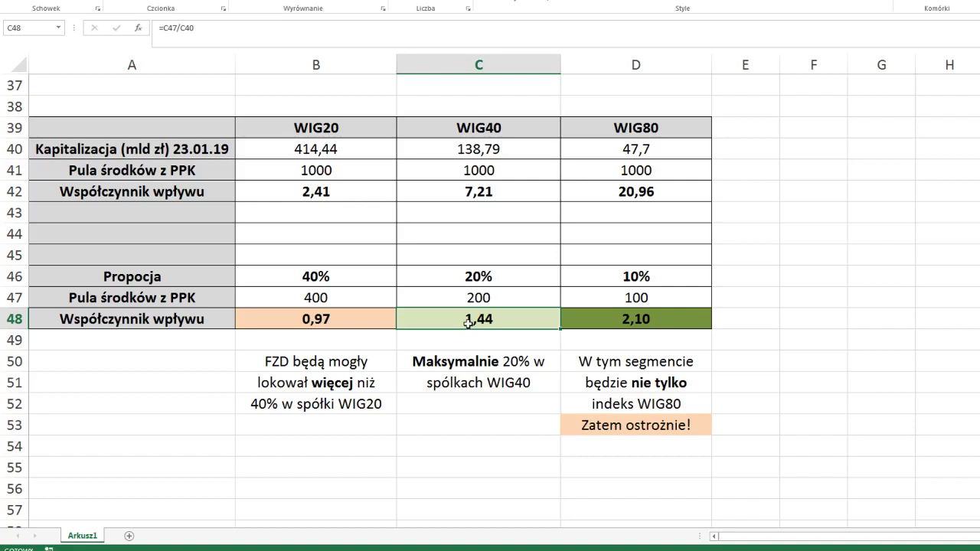
pyautogui.click(362, 317)
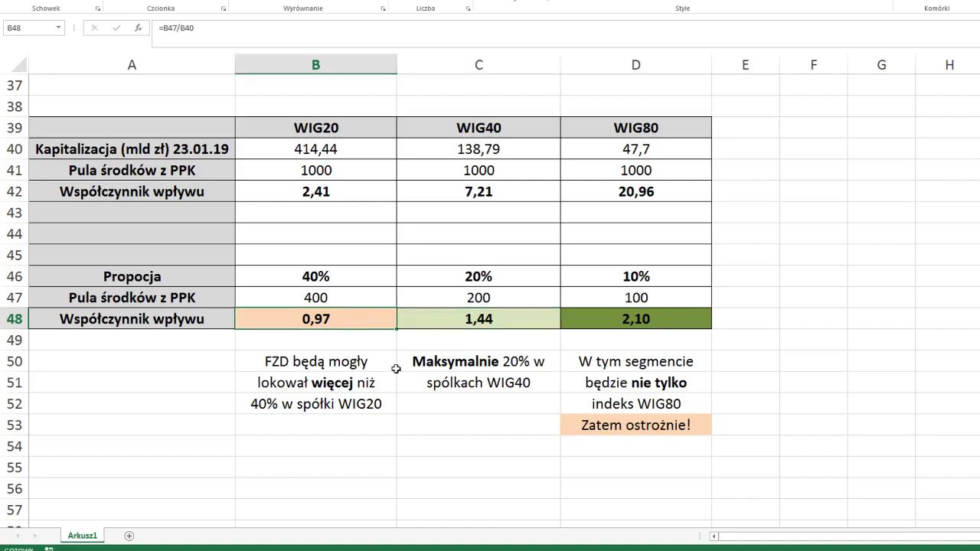
pyautogui.click(614, 322)
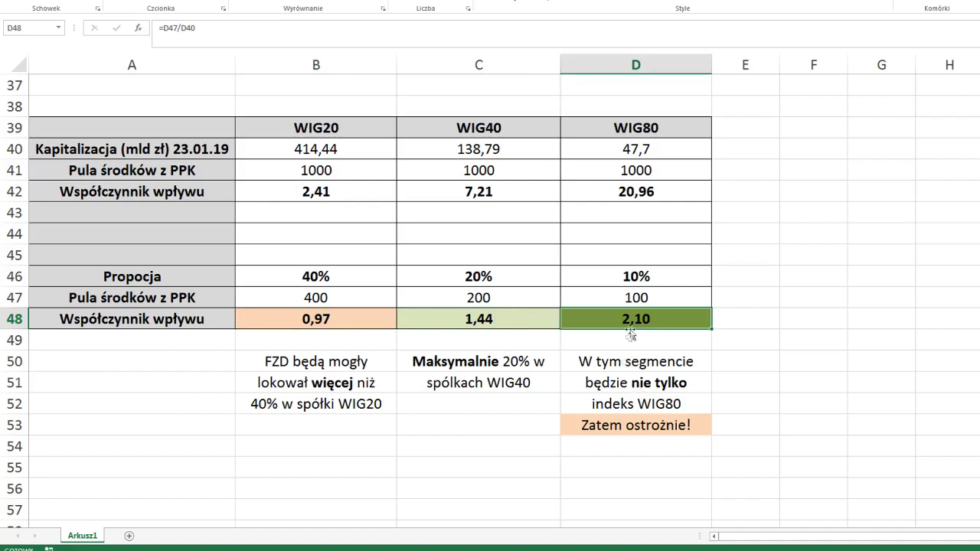
# Review the WIG80 column of the capitalisation table, D39:D53, including the cautionary note beneath it.
pyautogui.moveTo(607, 125); pyautogui.dragTo(648, 423)
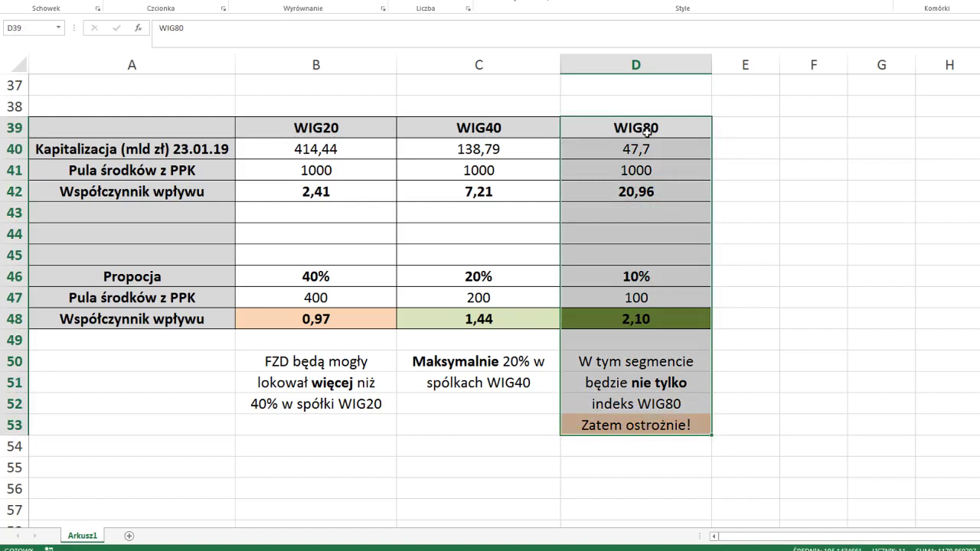
pyautogui.click(744, 276)
pyautogui.click(522, 425)
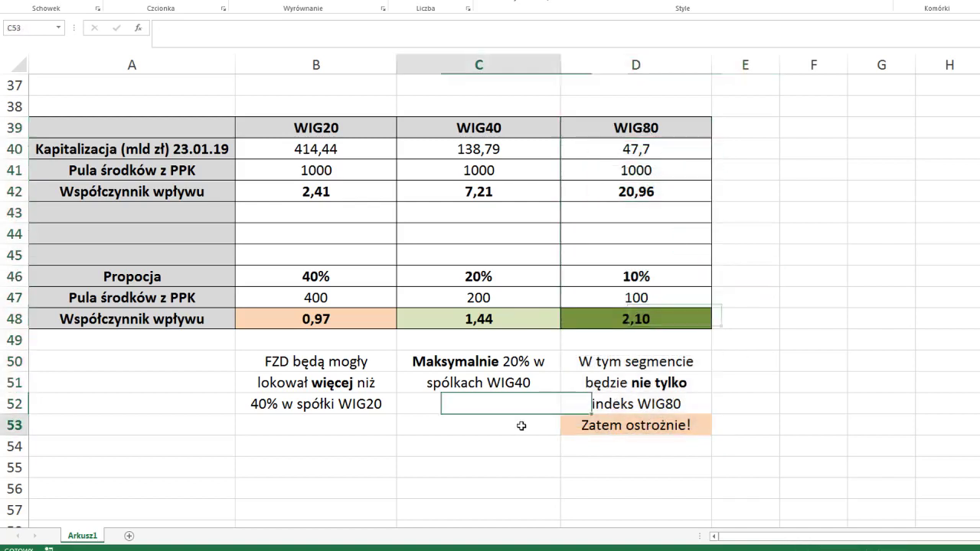
# Compare the capitalisation-based influence coefficients in B48:D48 with the turnover-based ones in B10:D10.
pyautogui.click(322, 319)
pyautogui.moveTo(321, 319); pyautogui.dragTo(429, 321)
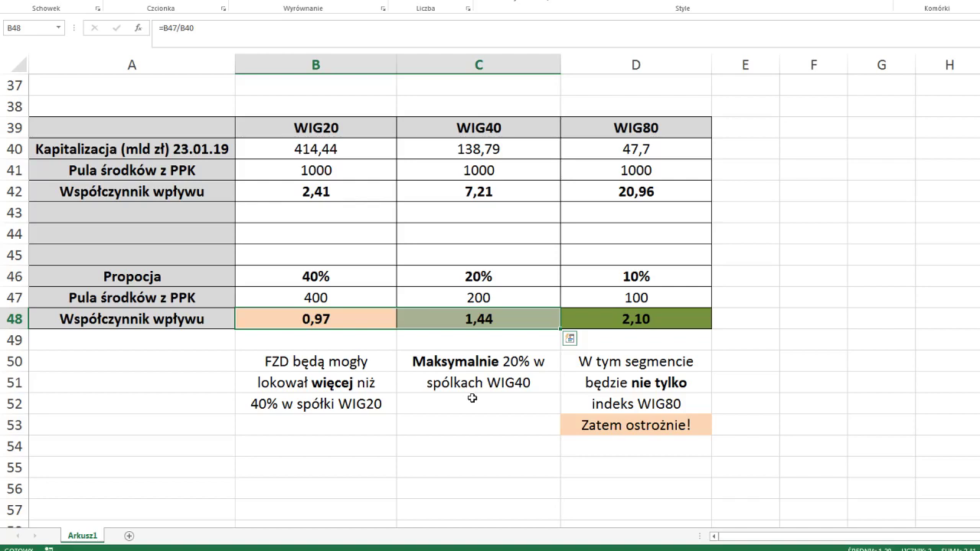
pyautogui.moveTo(340, 322); pyautogui.dragTo(590, 317)
pyautogui.scroll(12, 854, 302)
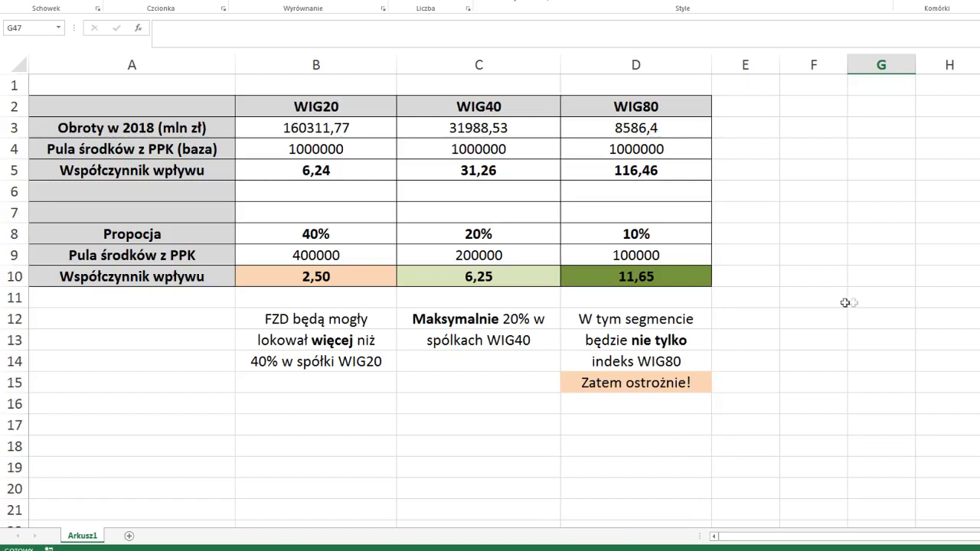
pyautogui.moveTo(313, 278); pyautogui.dragTo(593, 276)
# Go back to the capitalisation table and review the WIG80 figures in D39:D48 against the WIG20 column.
pyautogui.scroll(-12, 494, 352)
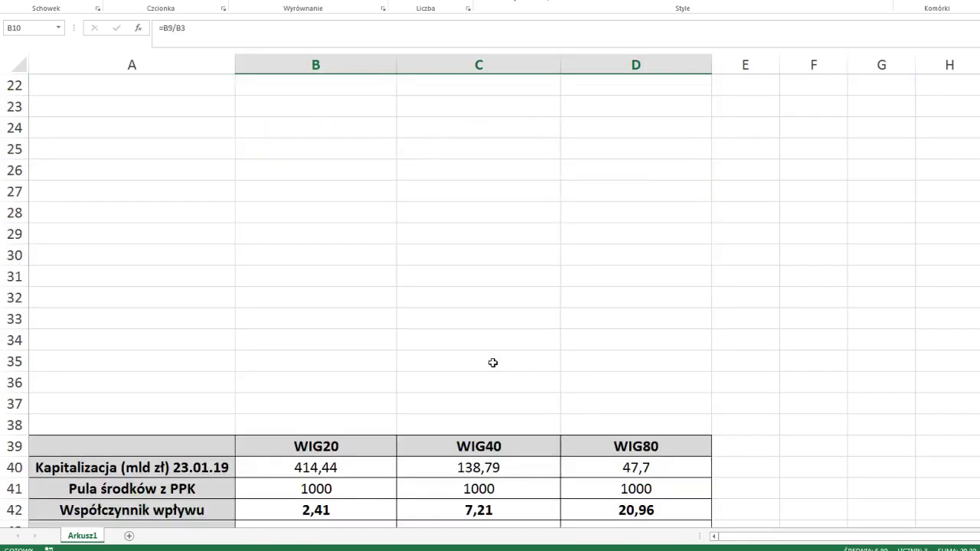
pyautogui.click(487, 446)
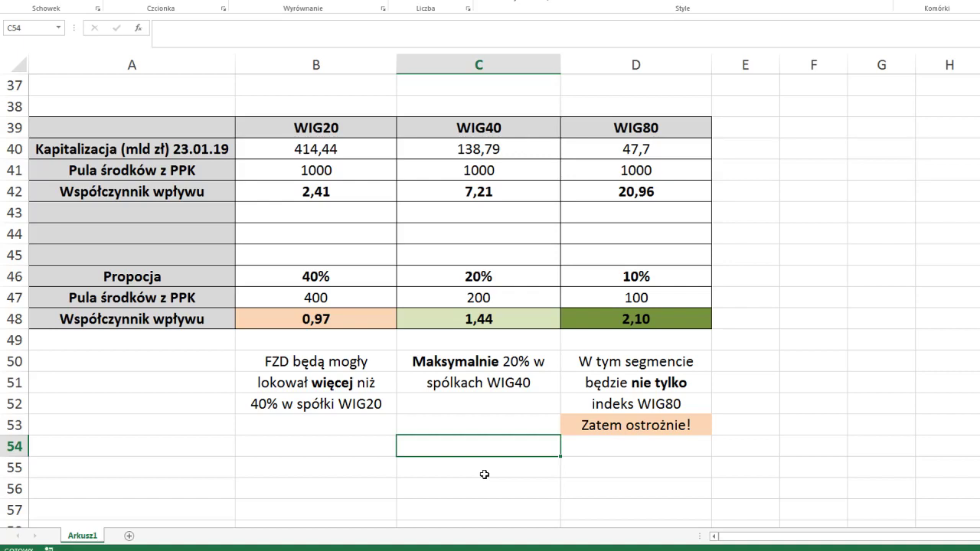
pyautogui.moveTo(620, 128); pyautogui.dragTo(663, 313)
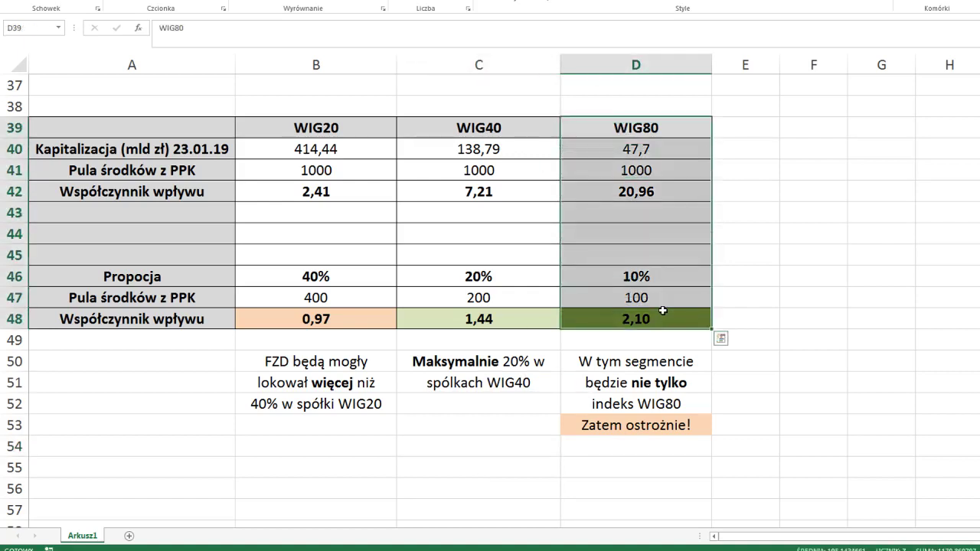
pyautogui.click(309, 137)
pyautogui.click(451, 446)
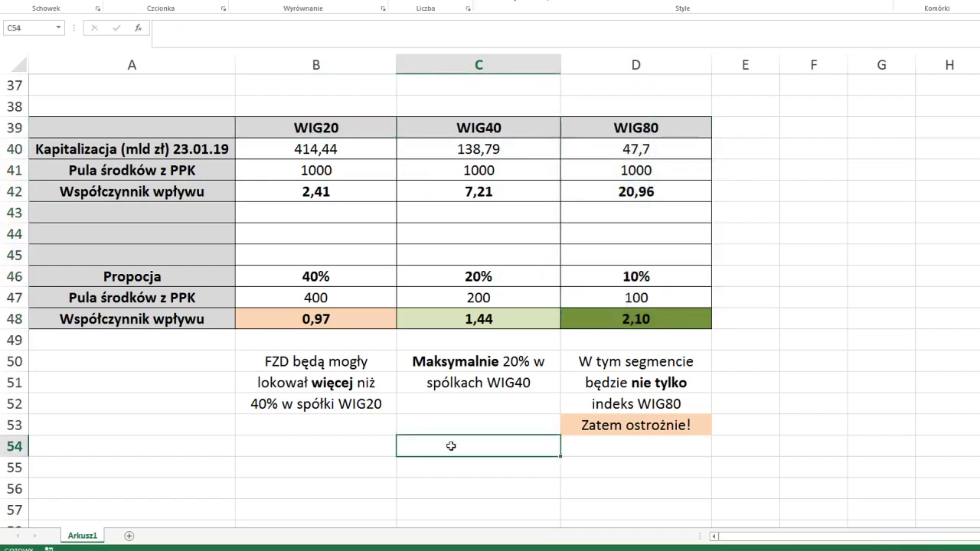